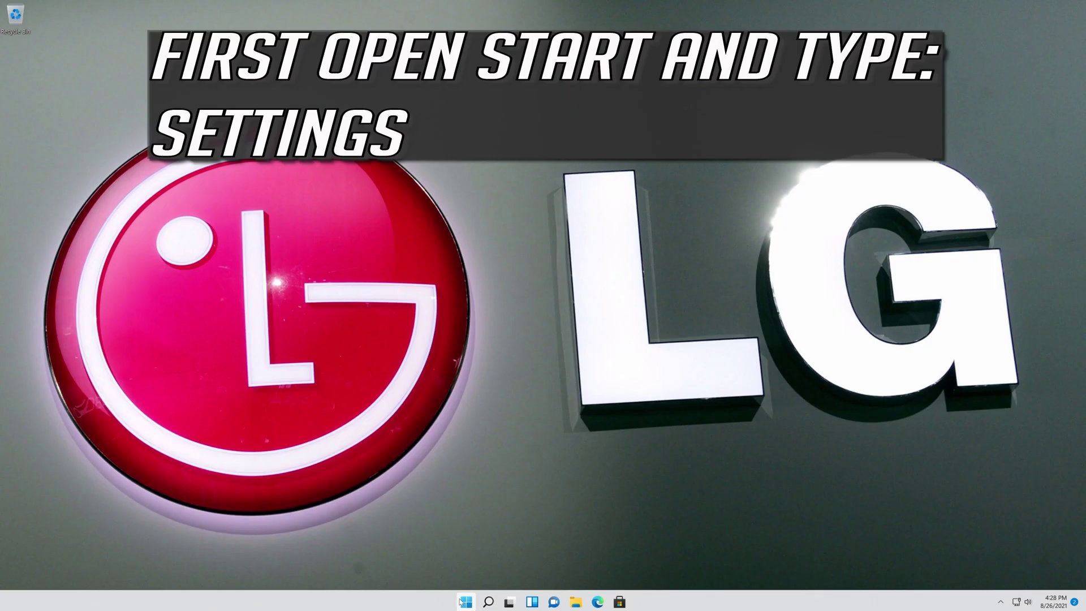
- Launch the Settings app by searching 'settings' from the Start menu
key(super)
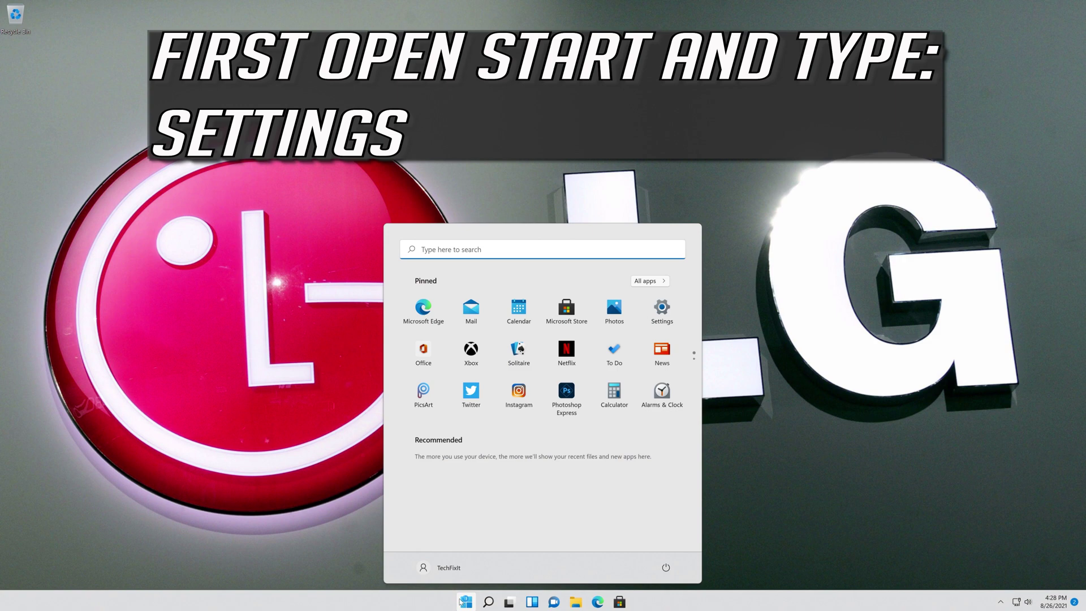
text(settings)
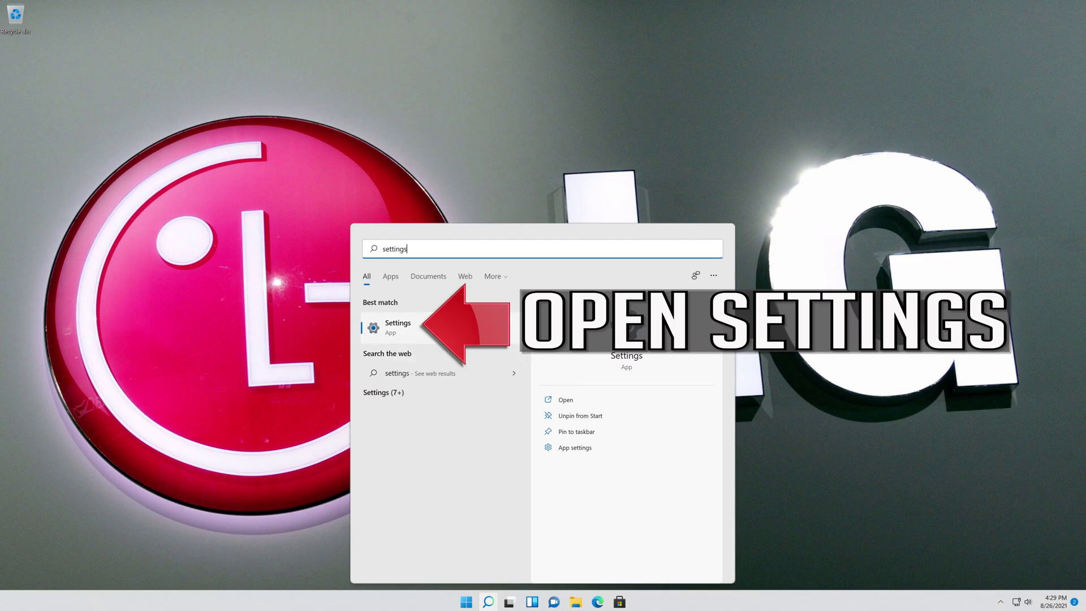
key(Return)
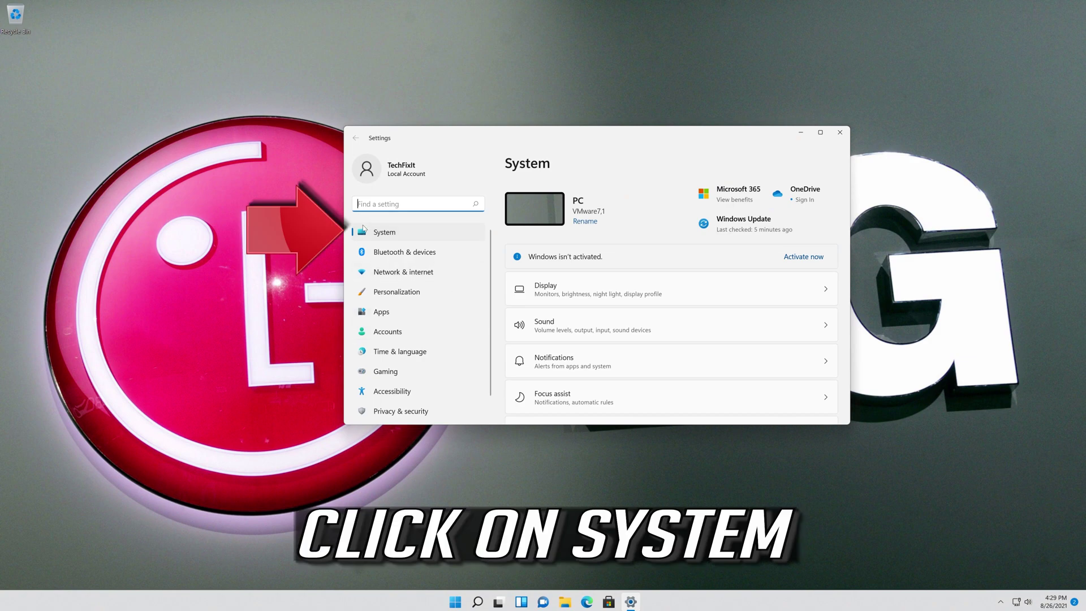
- Go to the System > Troubleshoot page in Settings
click(394, 236)
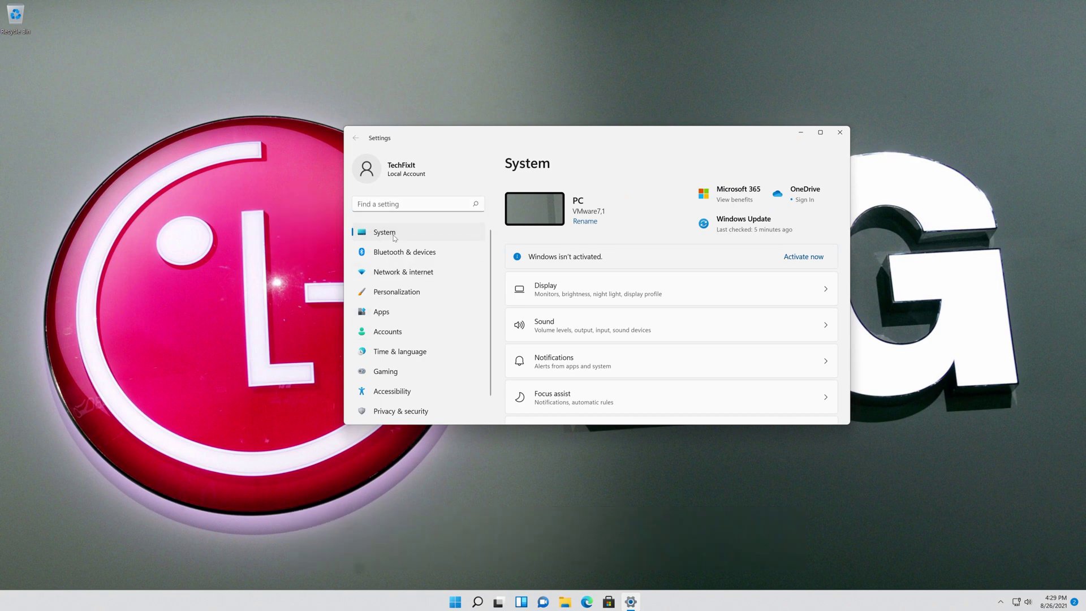
scroll(582, 365, down, 4)
scroll(583, 365, down, 3)
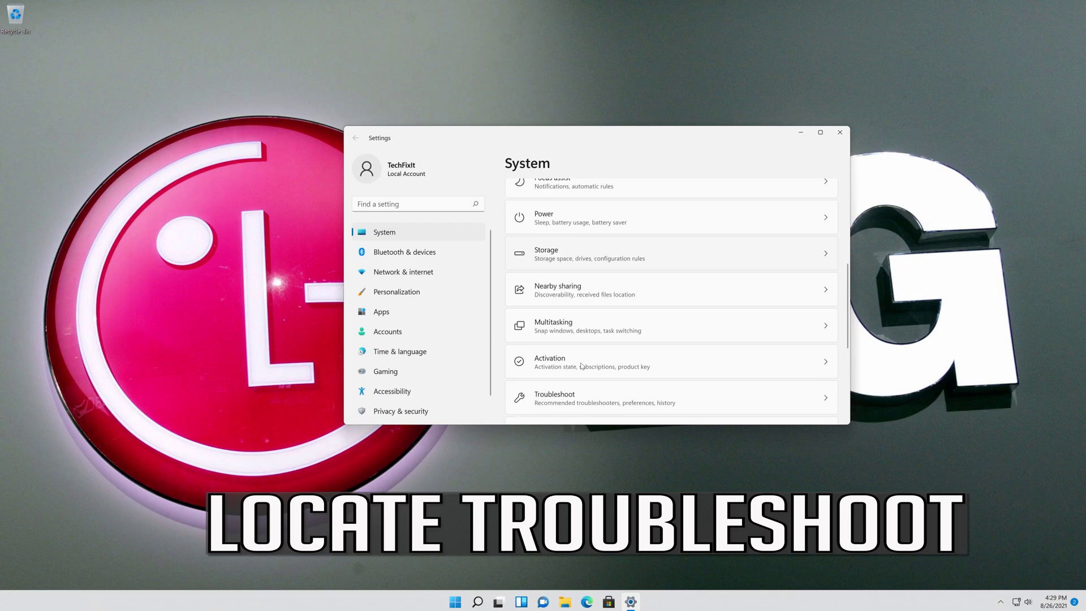
scroll(582, 364, down, 3)
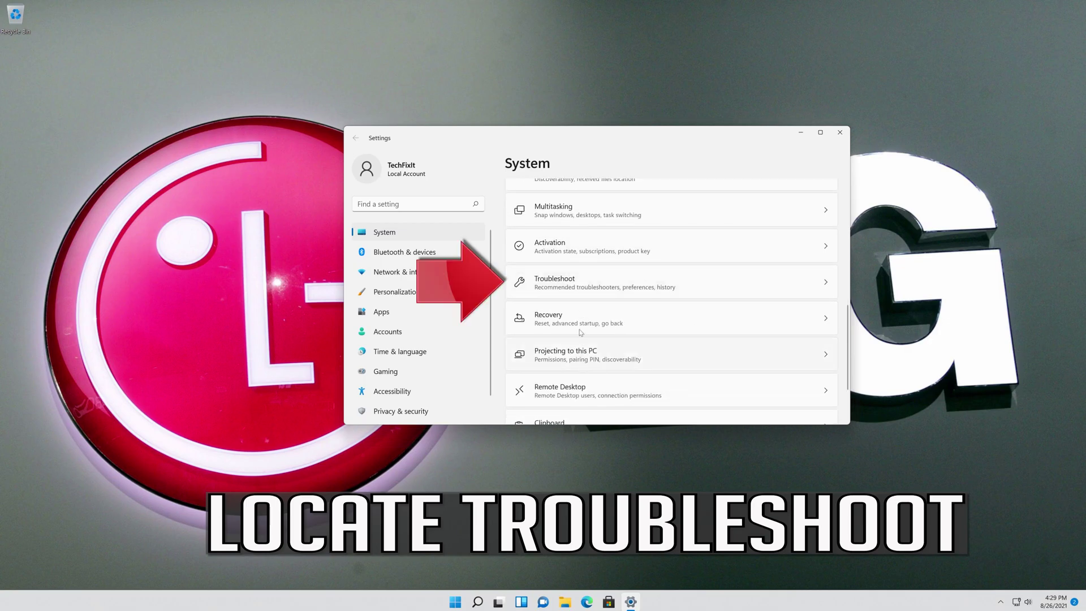
click(591, 288)
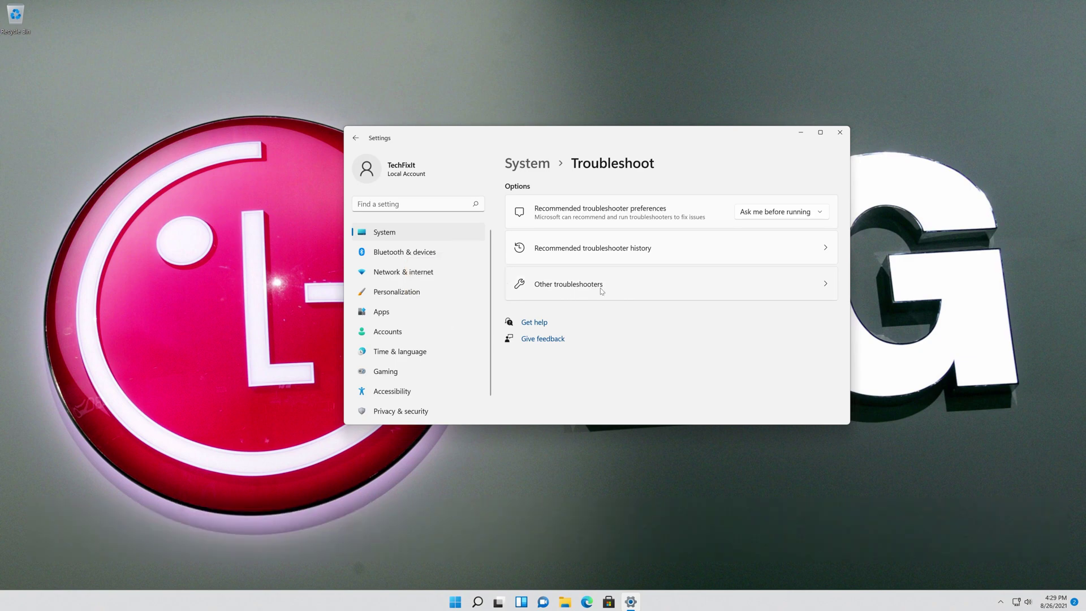
- Run the Camera troubleshooter from the Other troubleshooters list
click(600, 288)
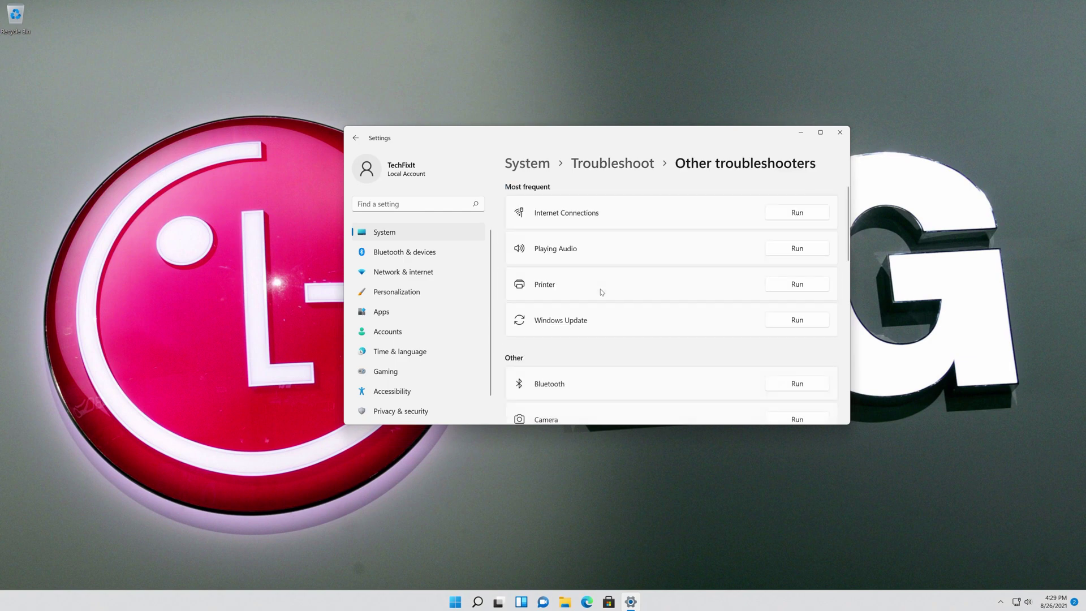
scroll(600, 291, down, 2)
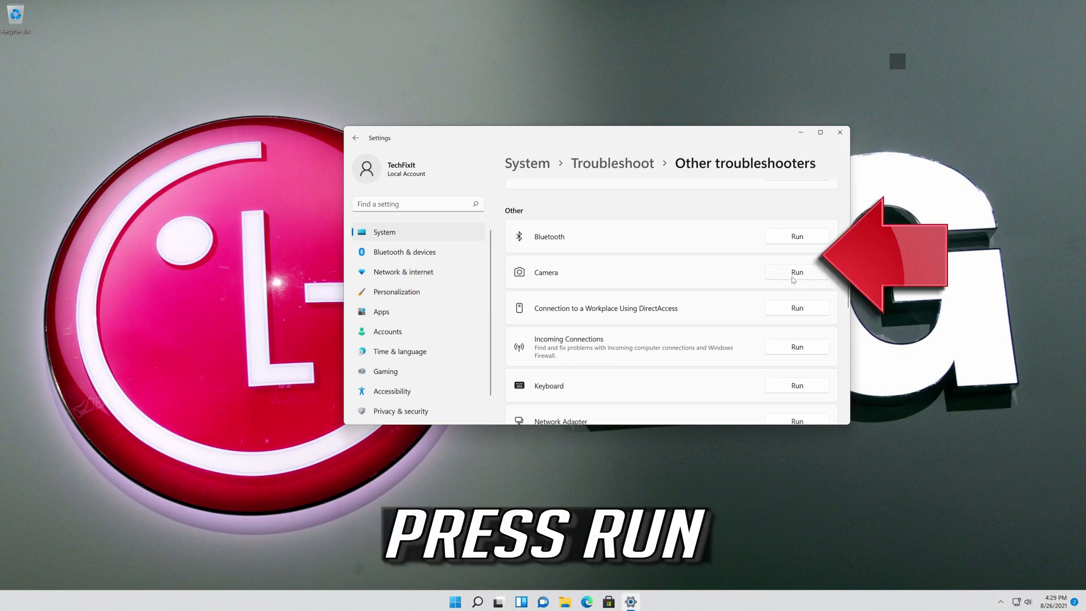
click(792, 275)
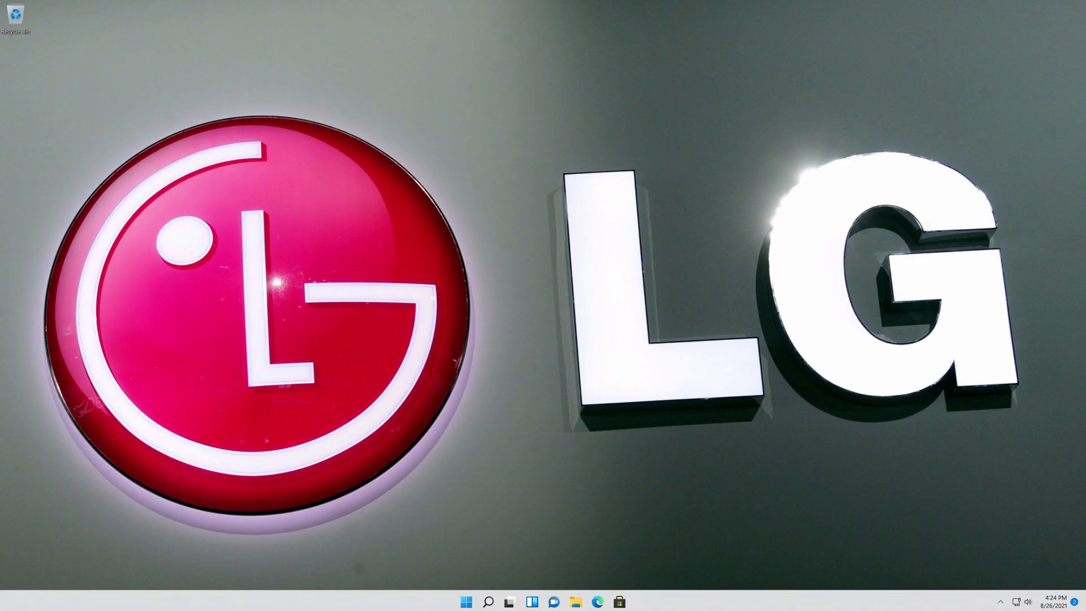
- Launch Device Manager by searching 'device manager' from the Start menu
key(super)
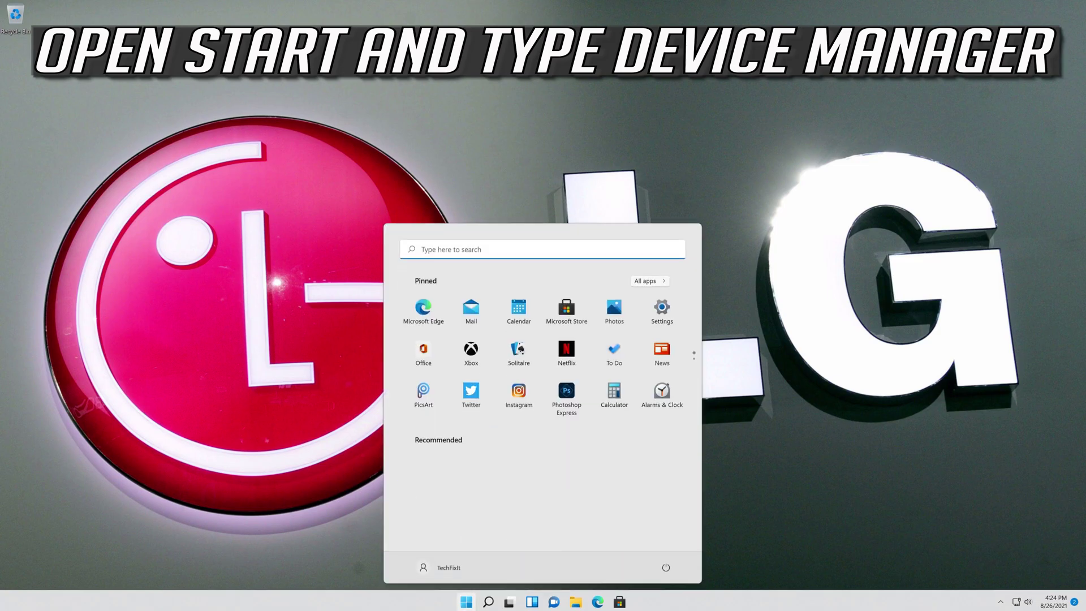
text(dev)
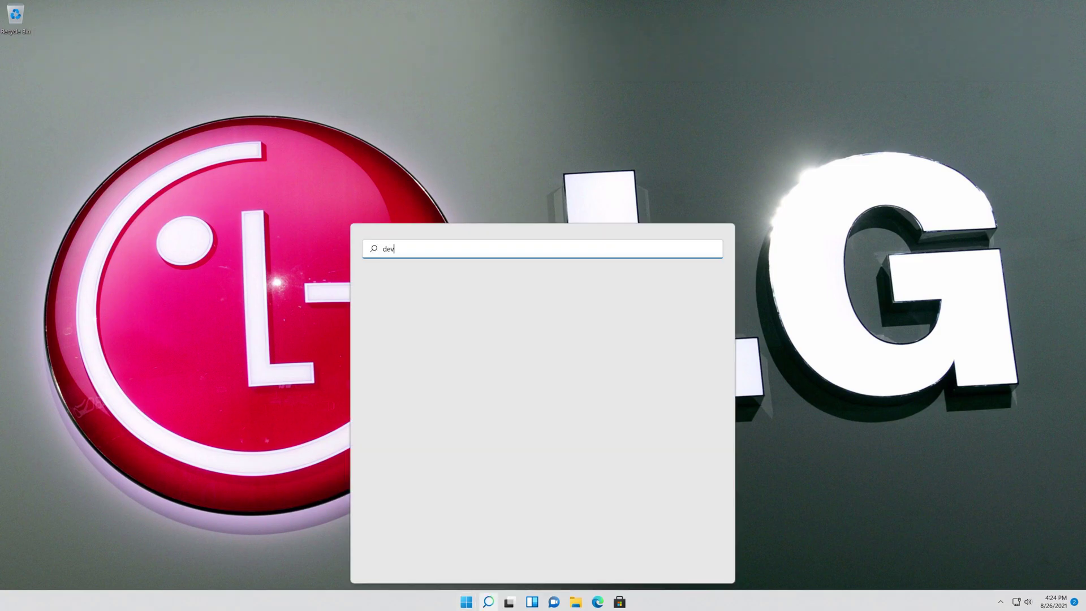
text(ice managerger)
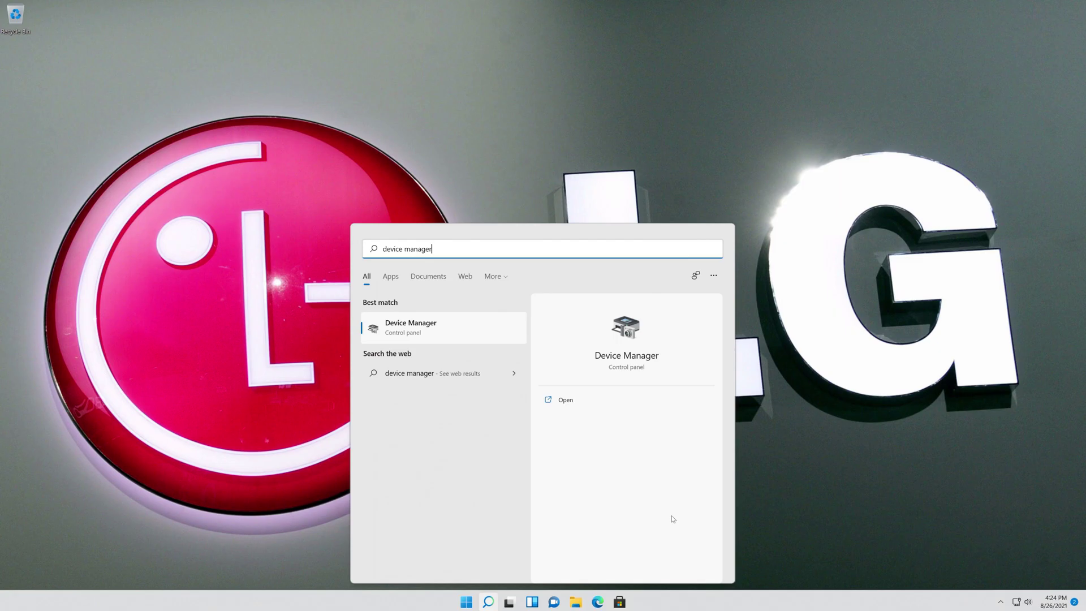
click(420, 334)
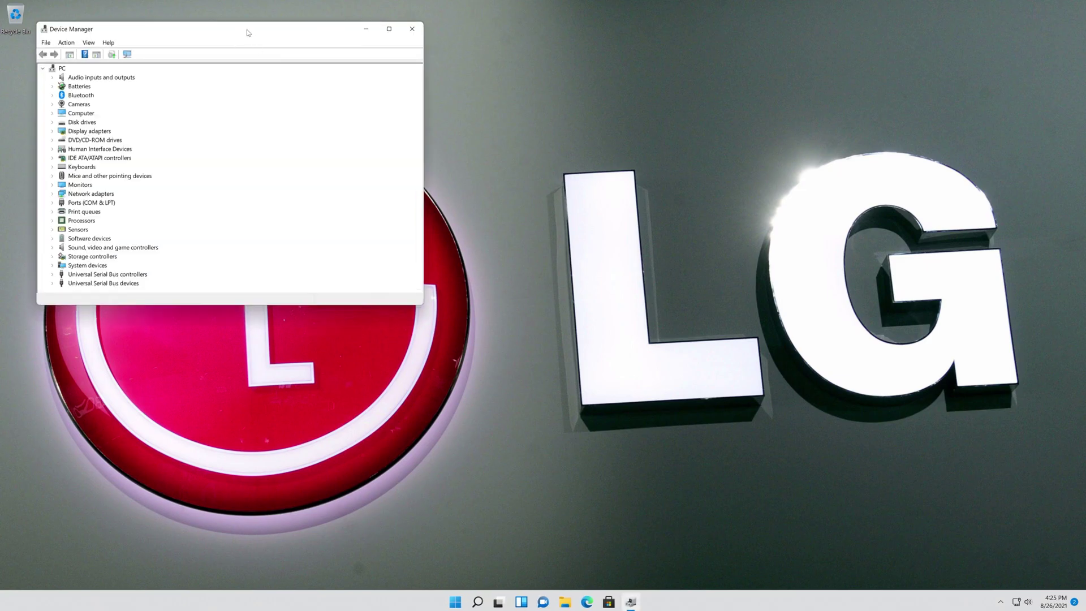
- Centre Device Manager, expand Cameras and open Integrated Webcam Properties
drag(248, 29, 604, 151)
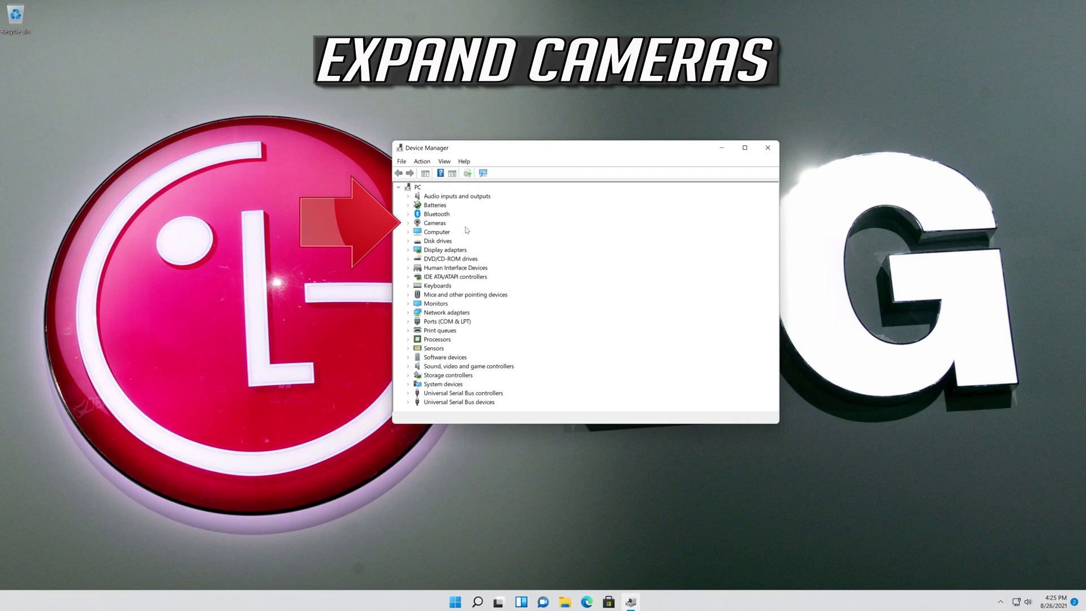
click(409, 226)
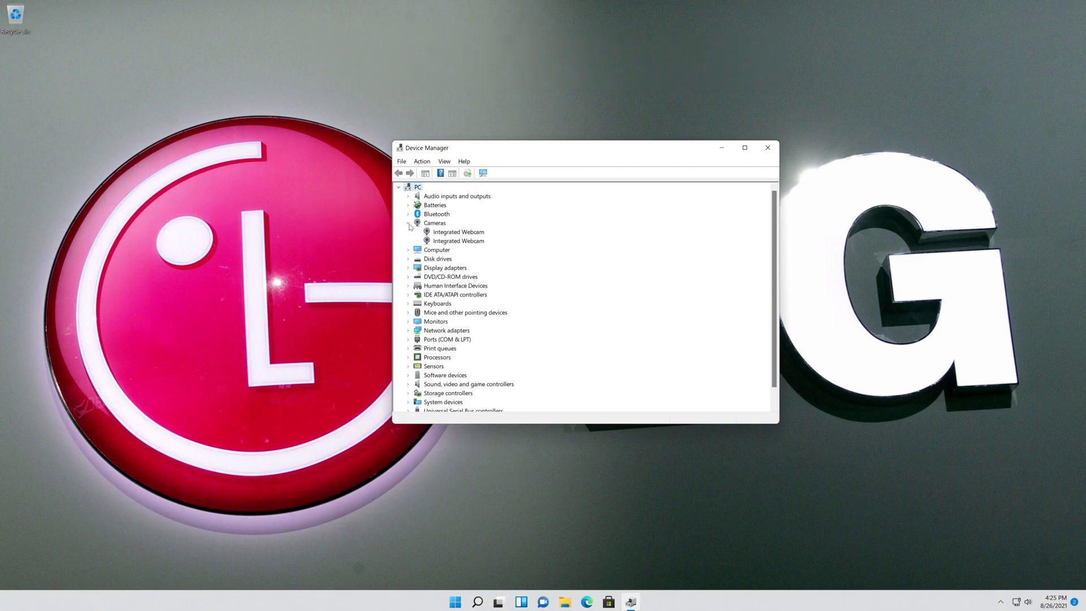
click(458, 232)
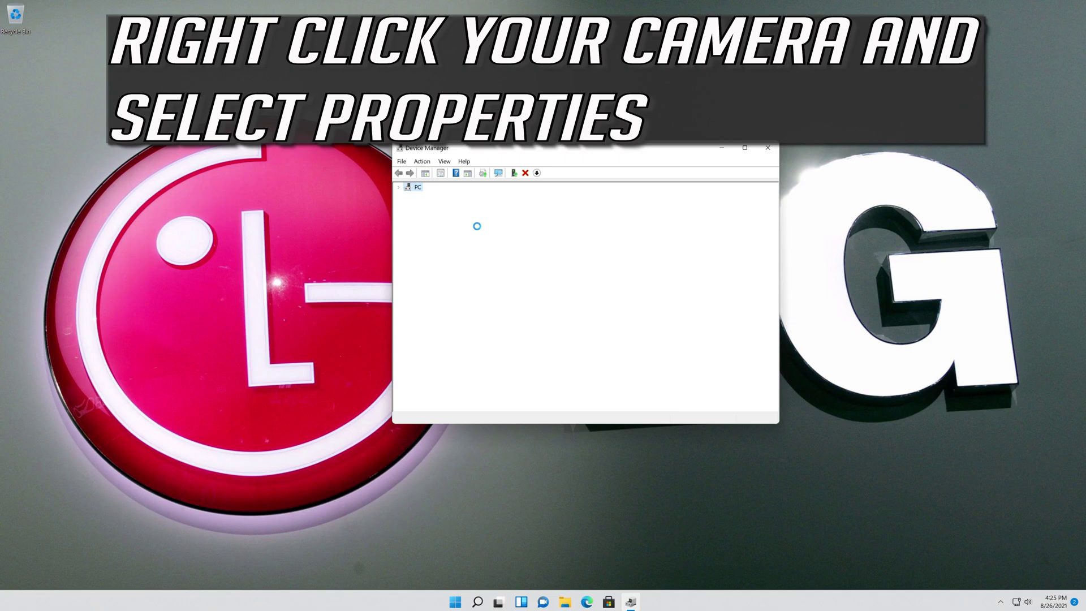
right_click(471, 232)
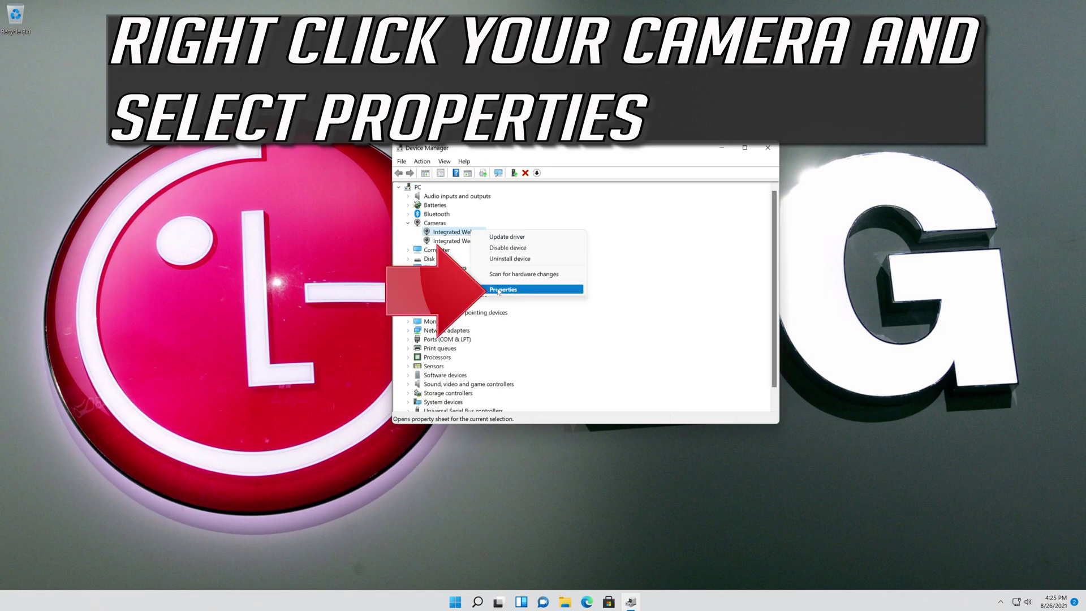
click(515, 289)
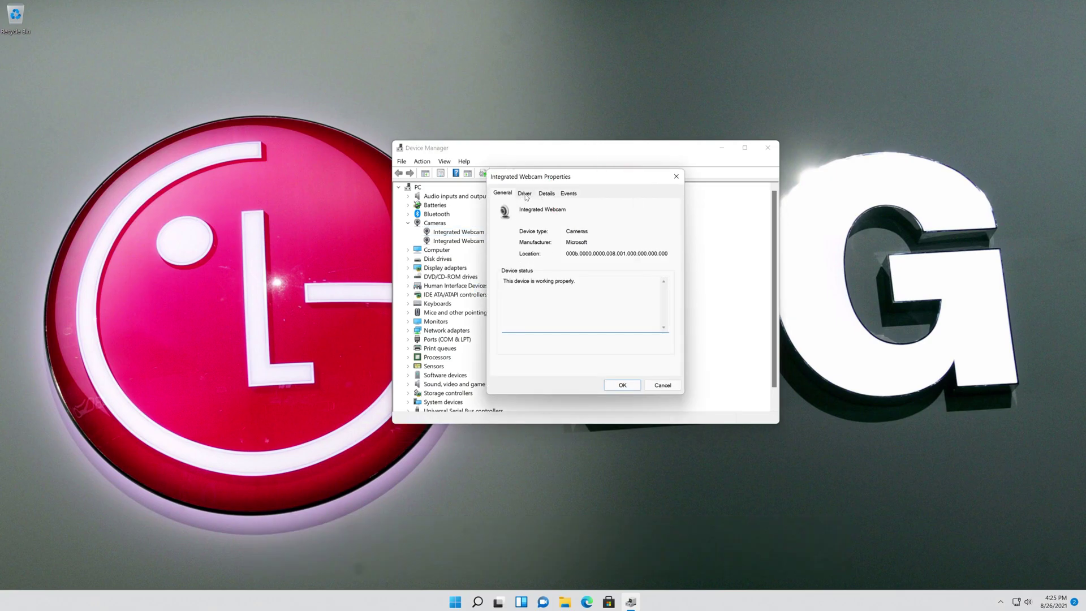
- Start the Update Driver wizard from the Integrated Webcam's Driver tab
click(525, 194)
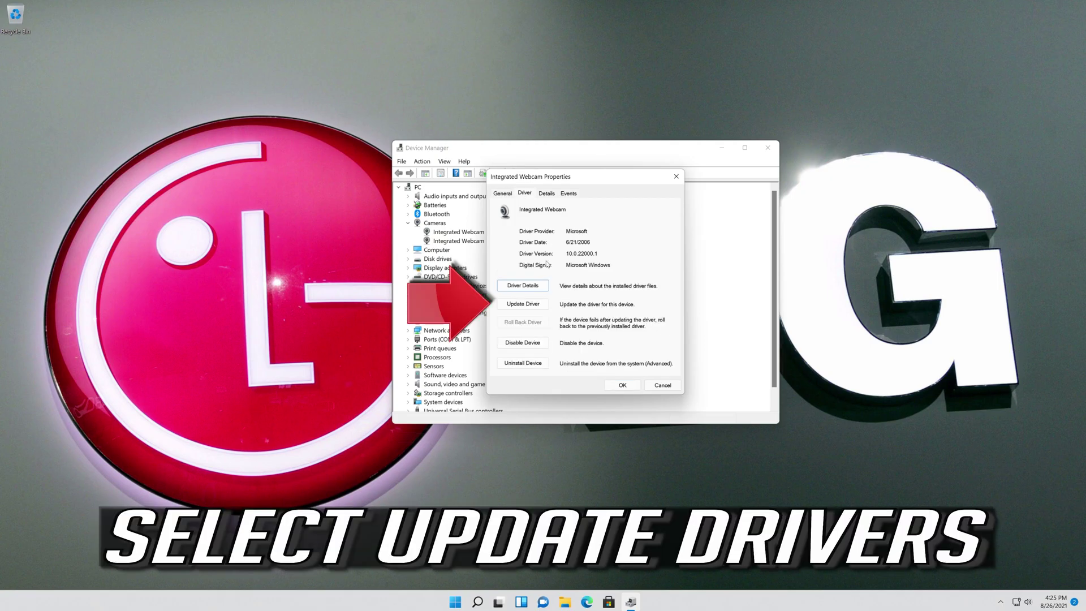
click(535, 304)
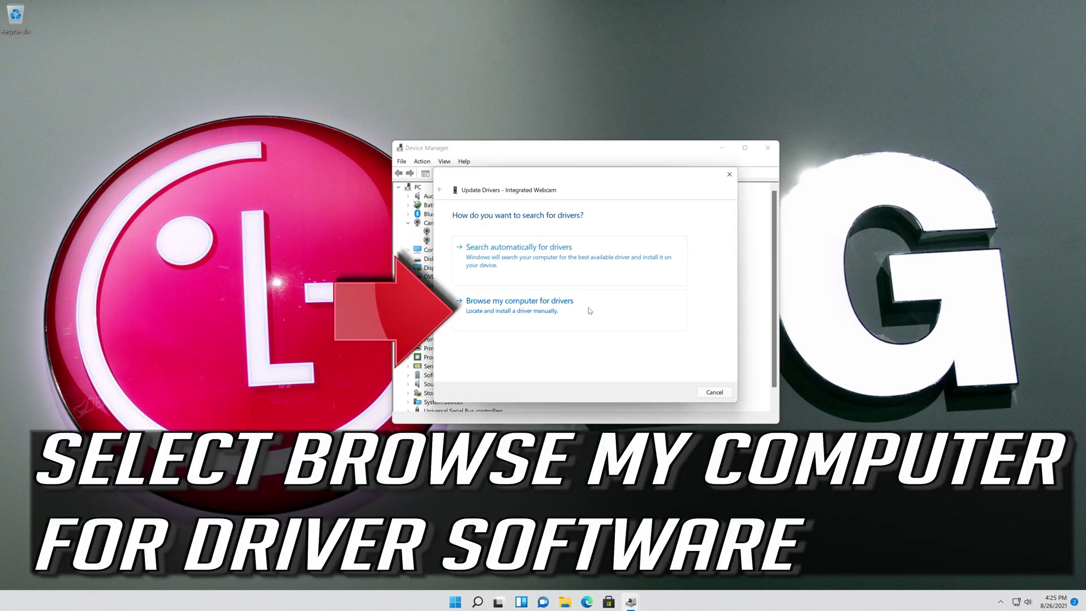
- Install the USB Video Device driver for the Integrated Webcam from the local driver list
click(511, 318)
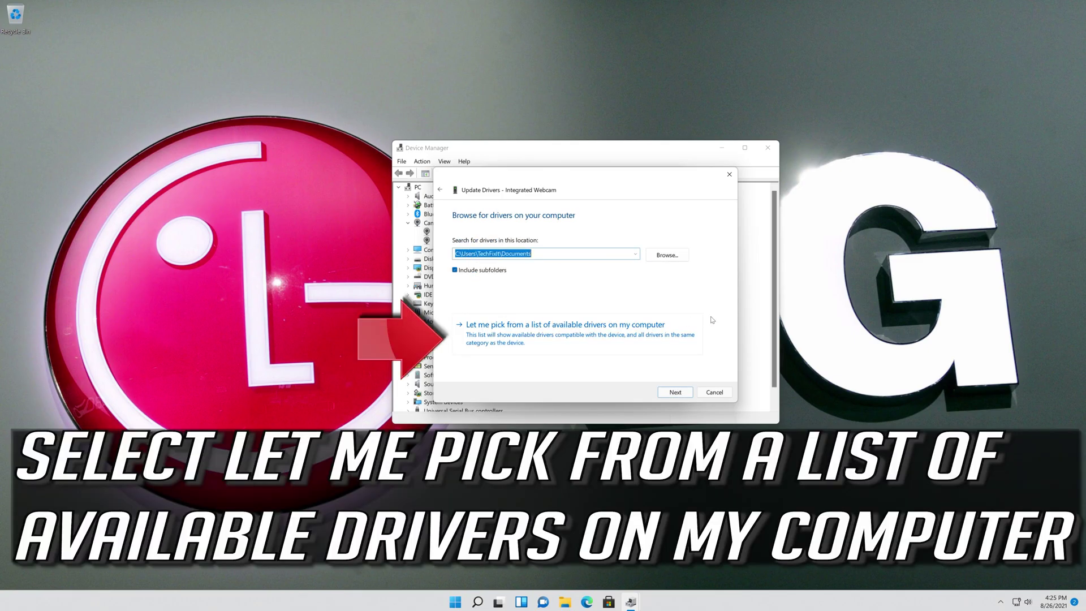
click(591, 335)
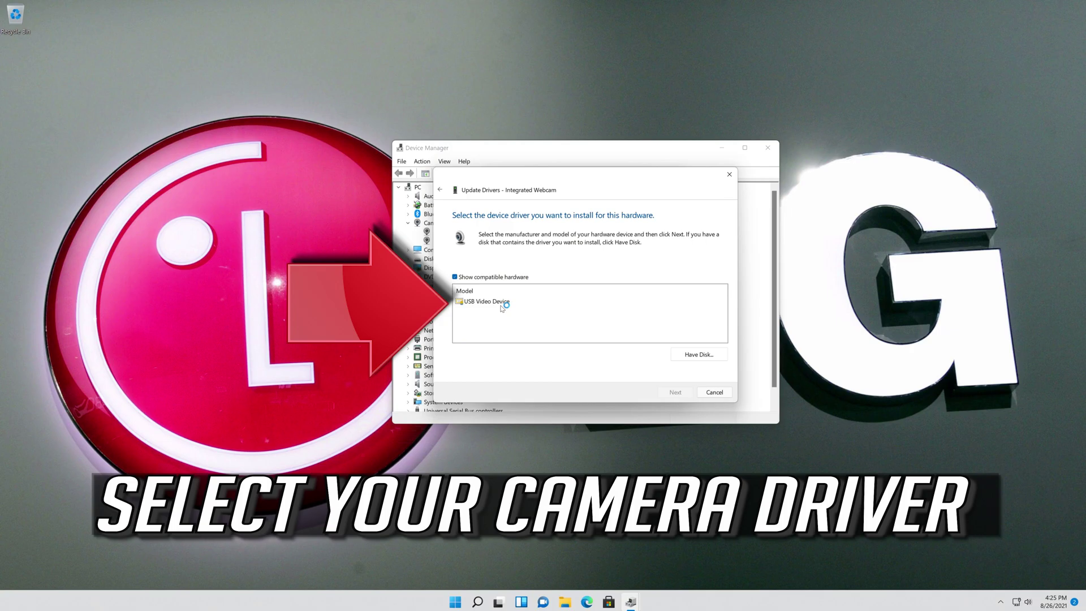
click(505, 304)
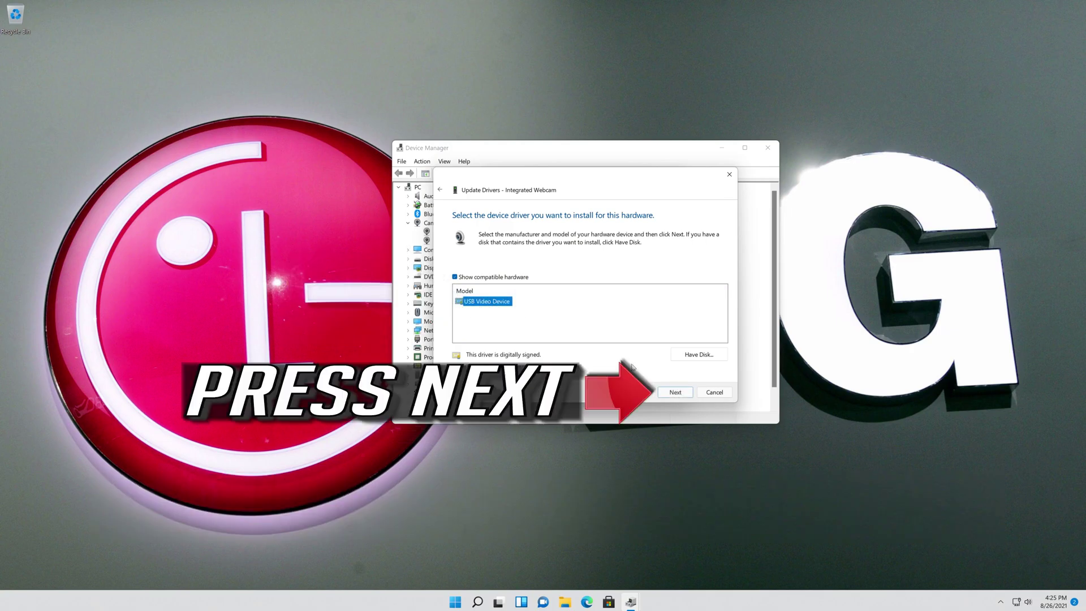
click(676, 392)
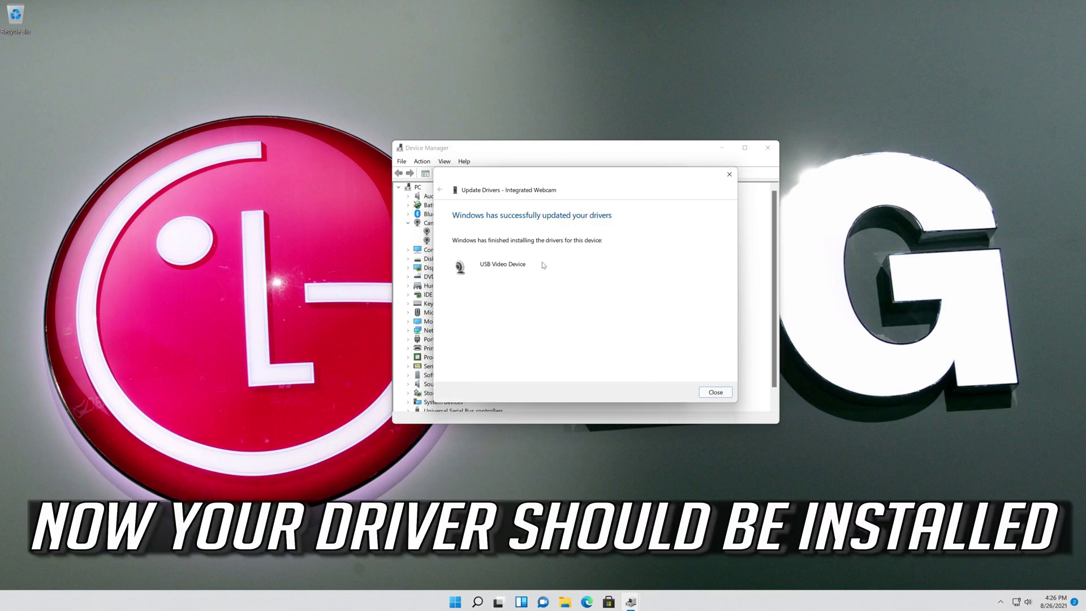
- Close the driver wizard, webcam properties and Device Manager, then show Start's power options
click(711, 391)
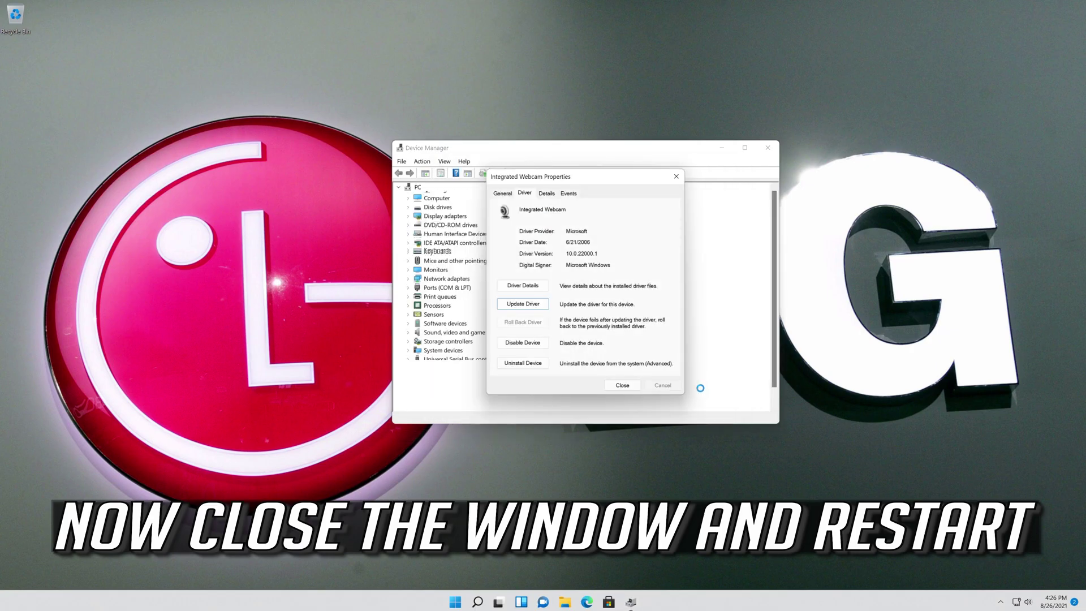
click(624, 386)
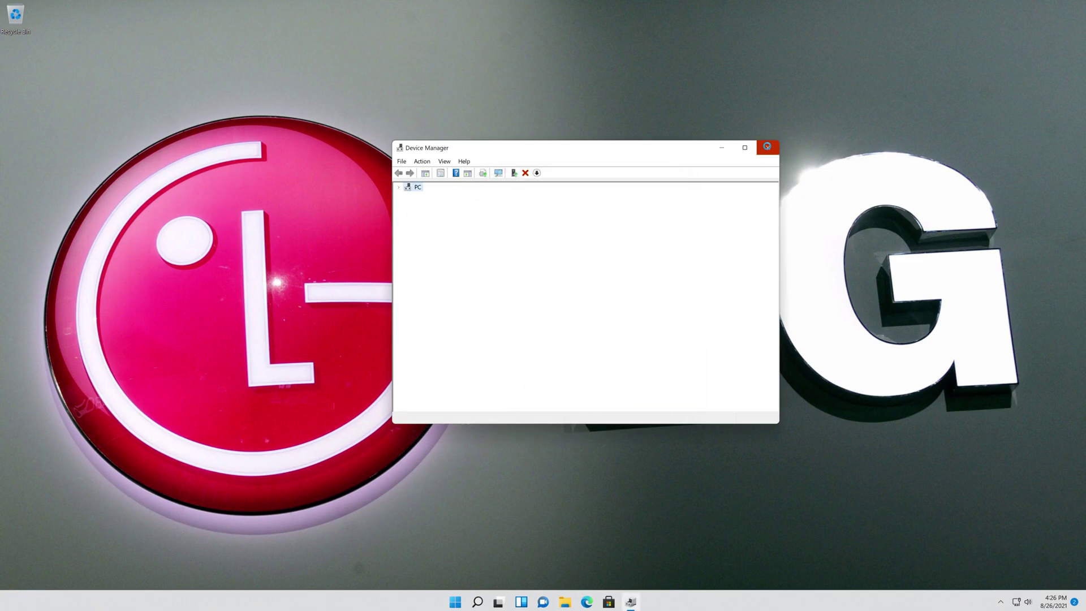
click(767, 148)
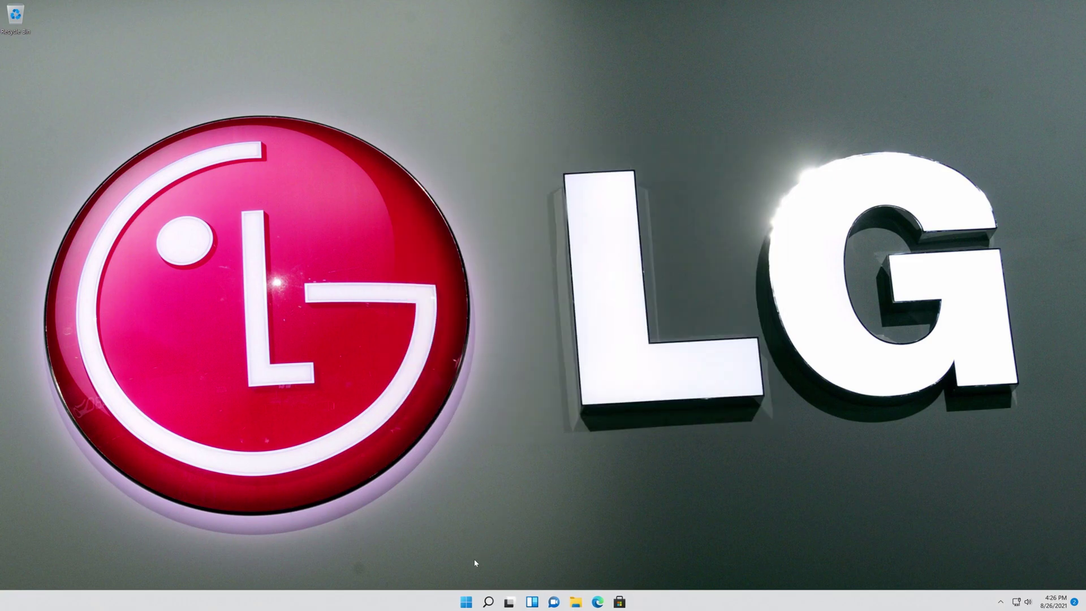
click(466, 601)
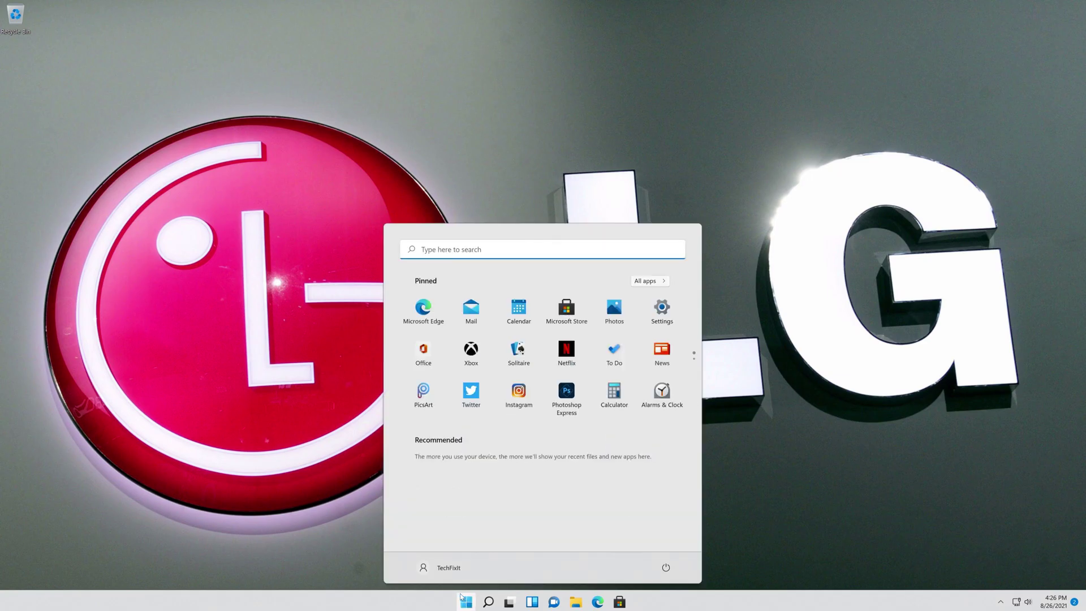
click(666, 567)
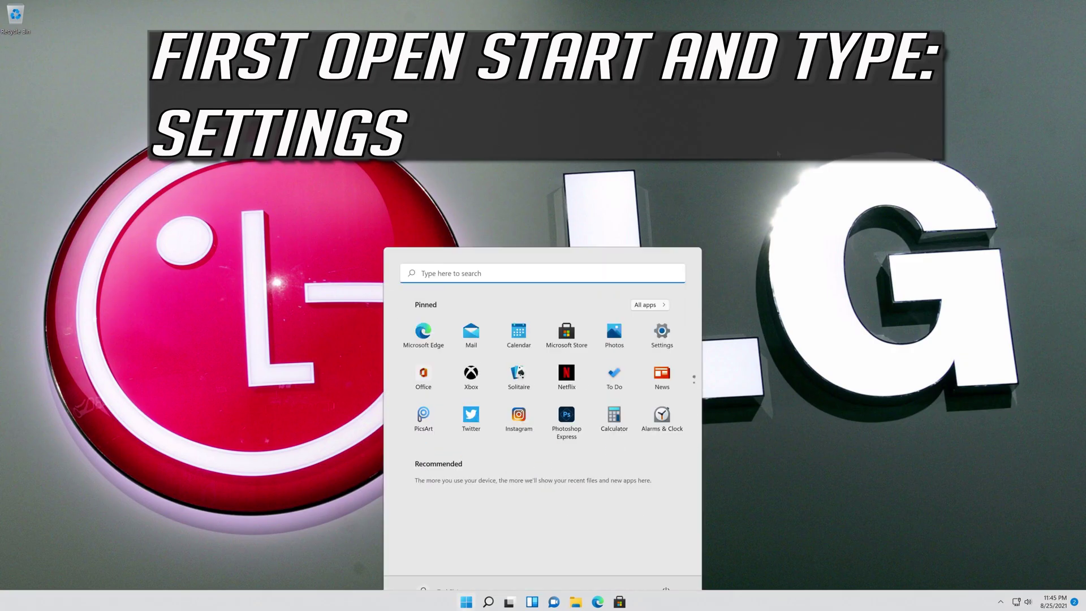
text(settings)
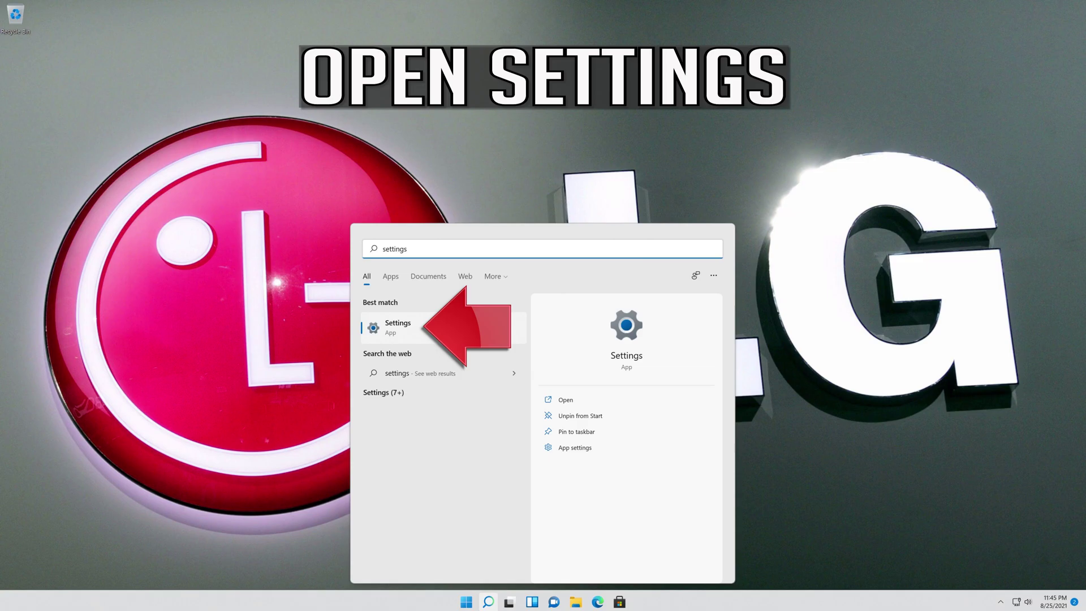
- Open the Settings app from the Start menu search results
click(445, 329)
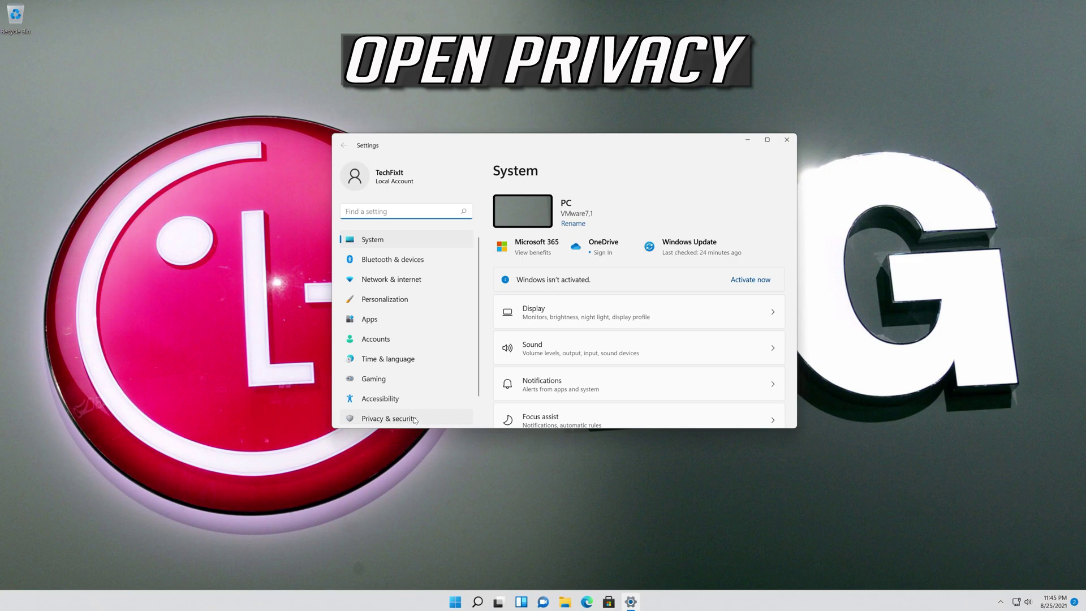
- Go to the Privacy & security > Camera page in Settings
click(415, 419)
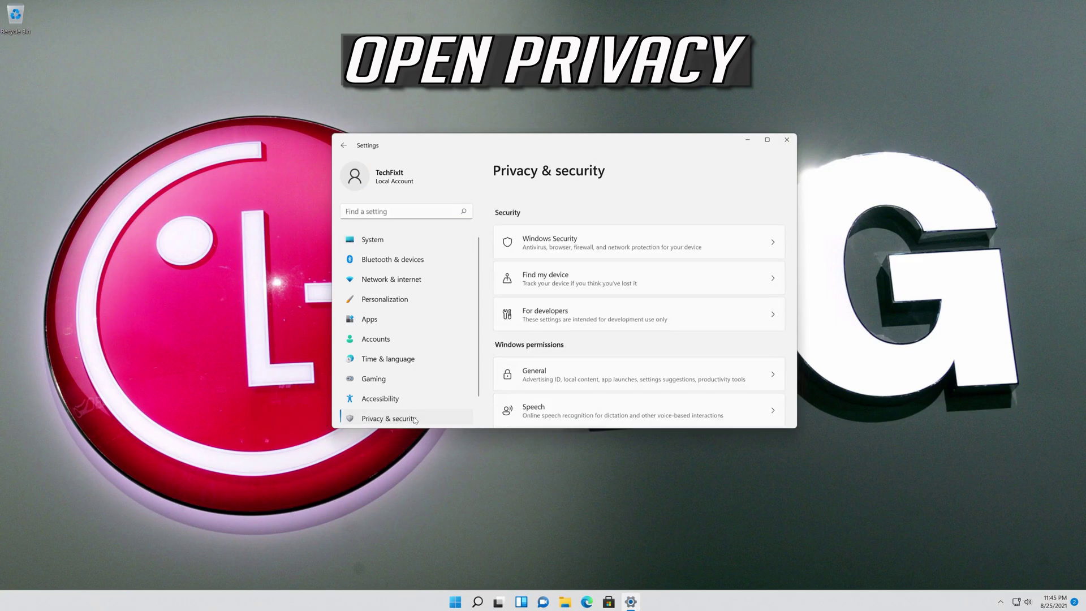
scroll(596, 340, down, 1)
scroll(596, 340, down, 3)
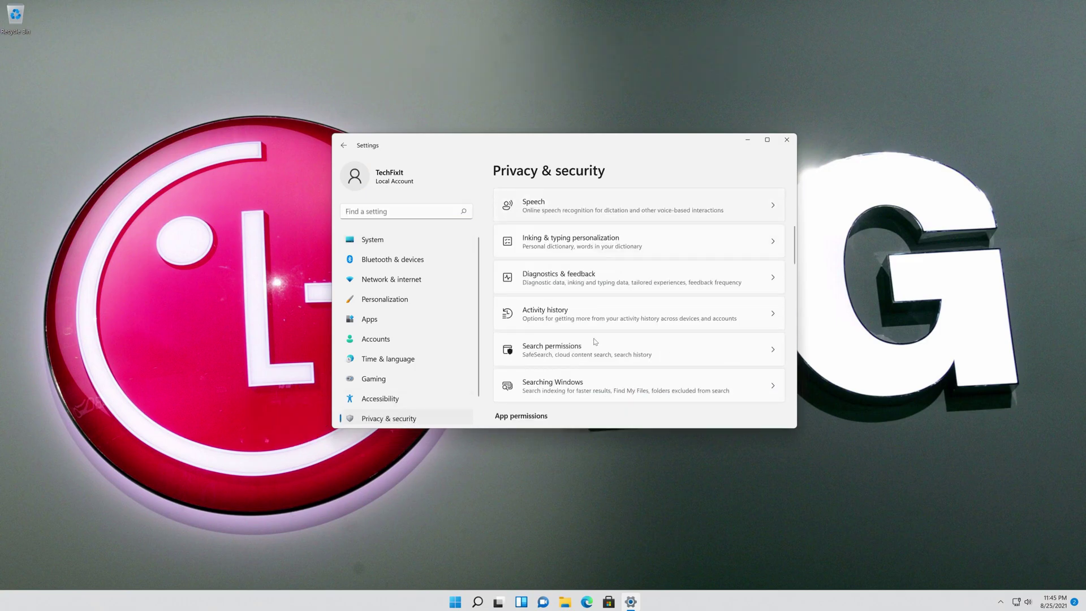
scroll(595, 340, down, 2)
scroll(595, 340, down, 3)
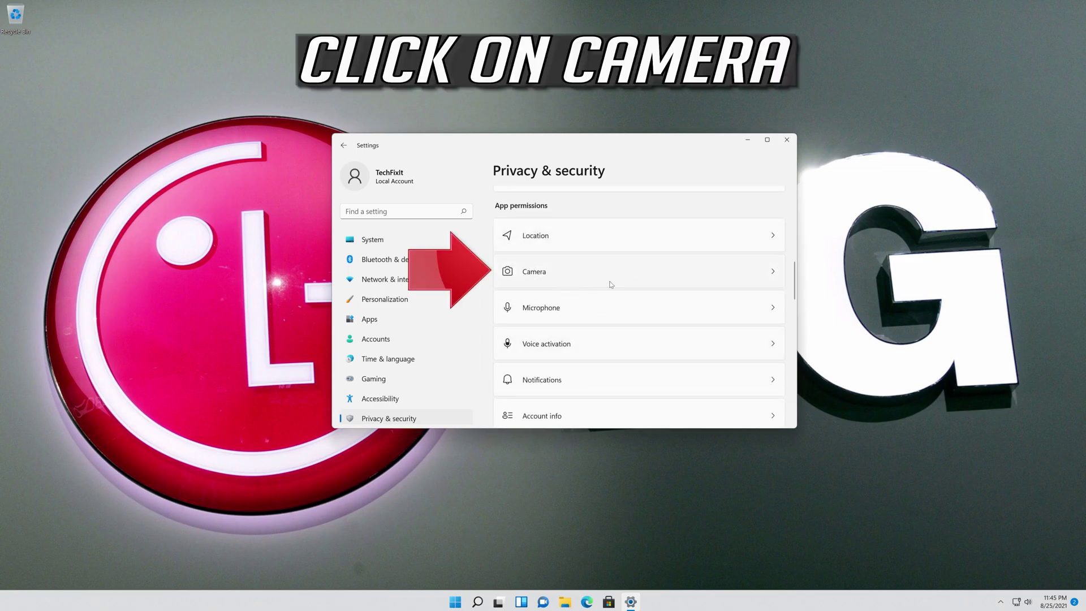
click(581, 280)
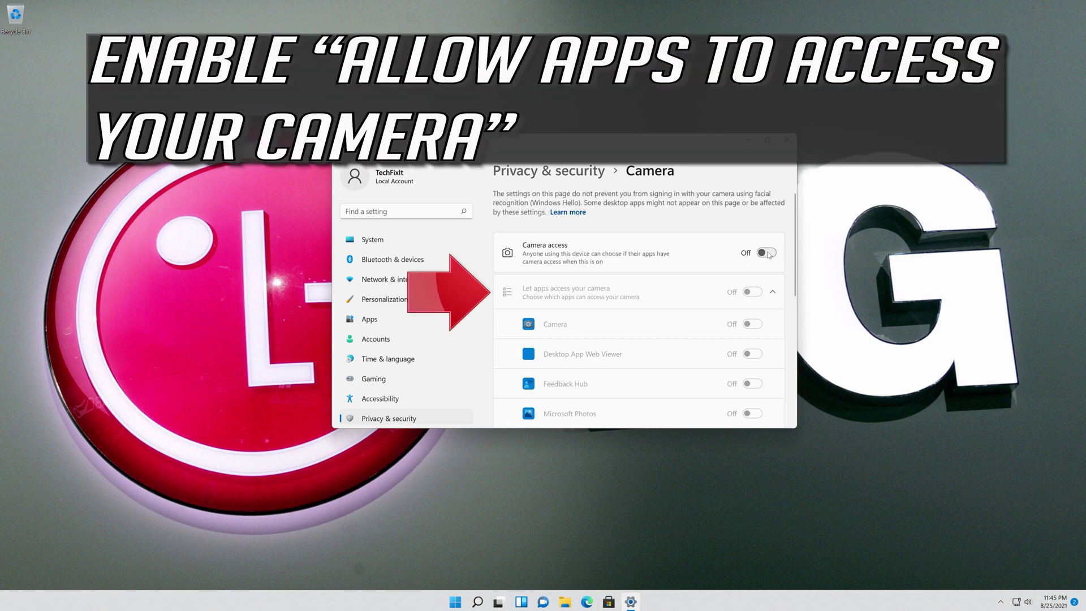
- Turn on camera access, app camera access and desktop app camera access, then close Settings
click(769, 254)
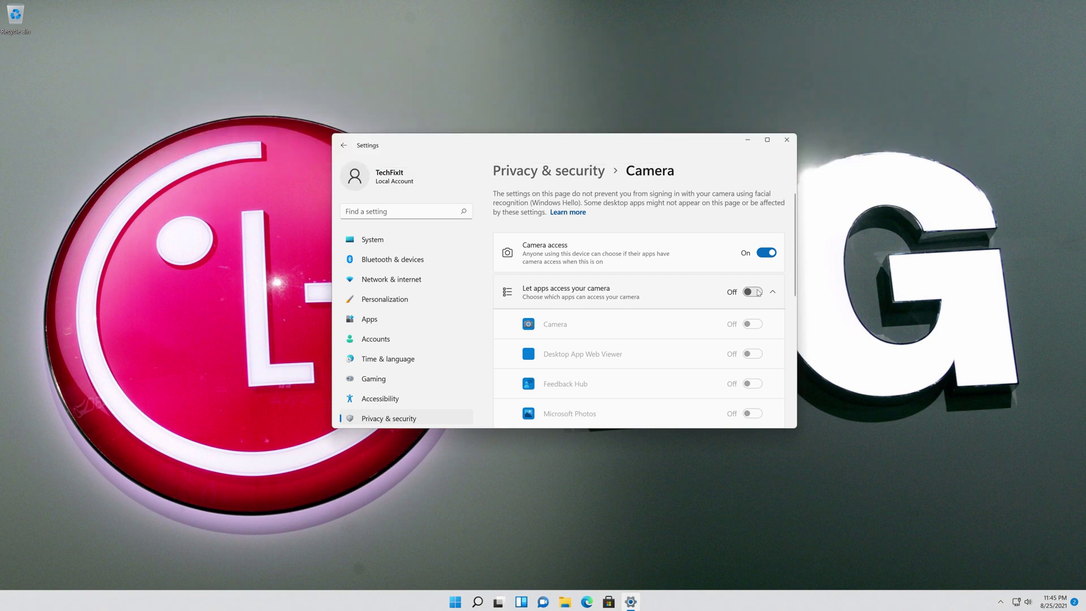
click(755, 292)
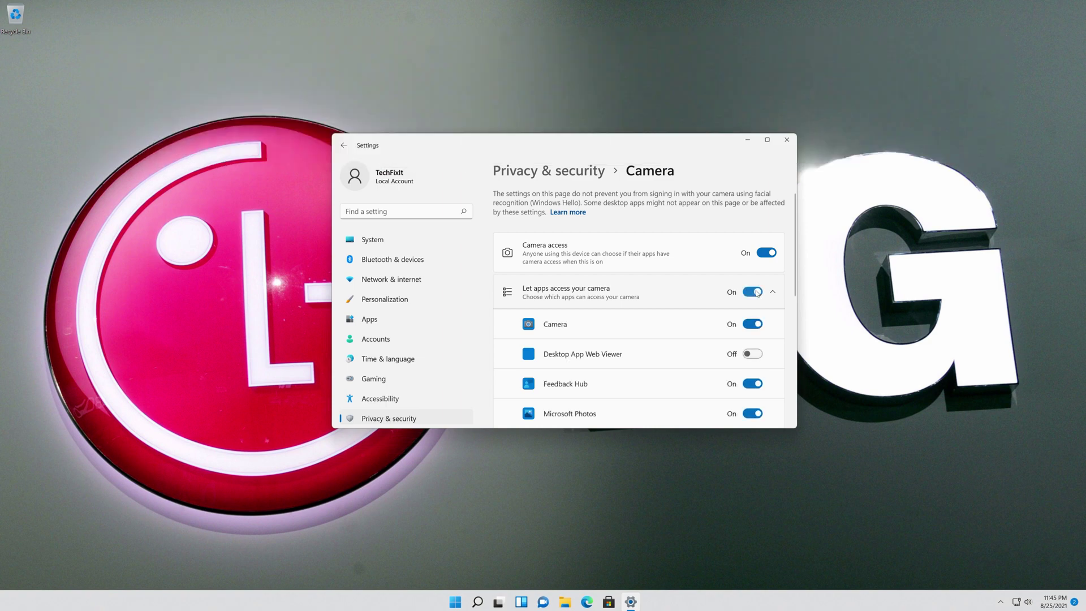
scroll(756, 292, down, 2)
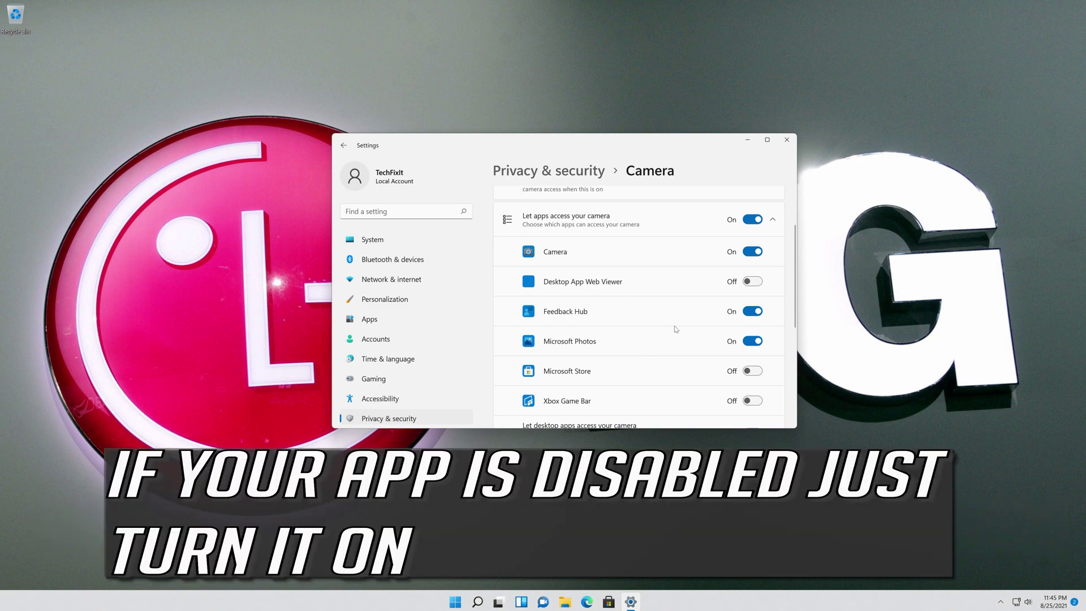
scroll(674, 329, down, 3)
scroll(674, 329, down, 2)
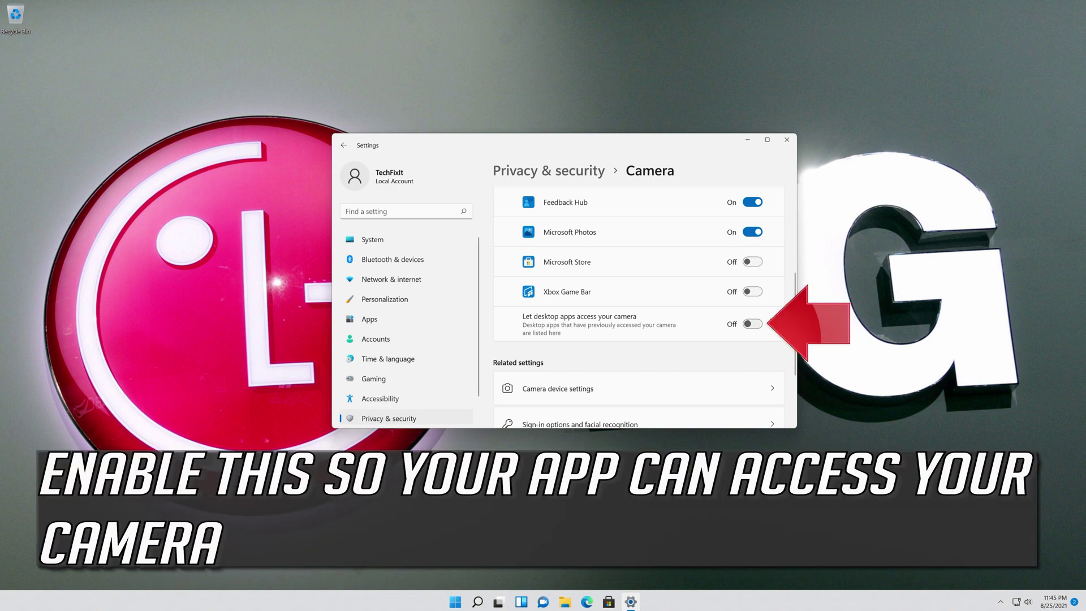
click(755, 327)
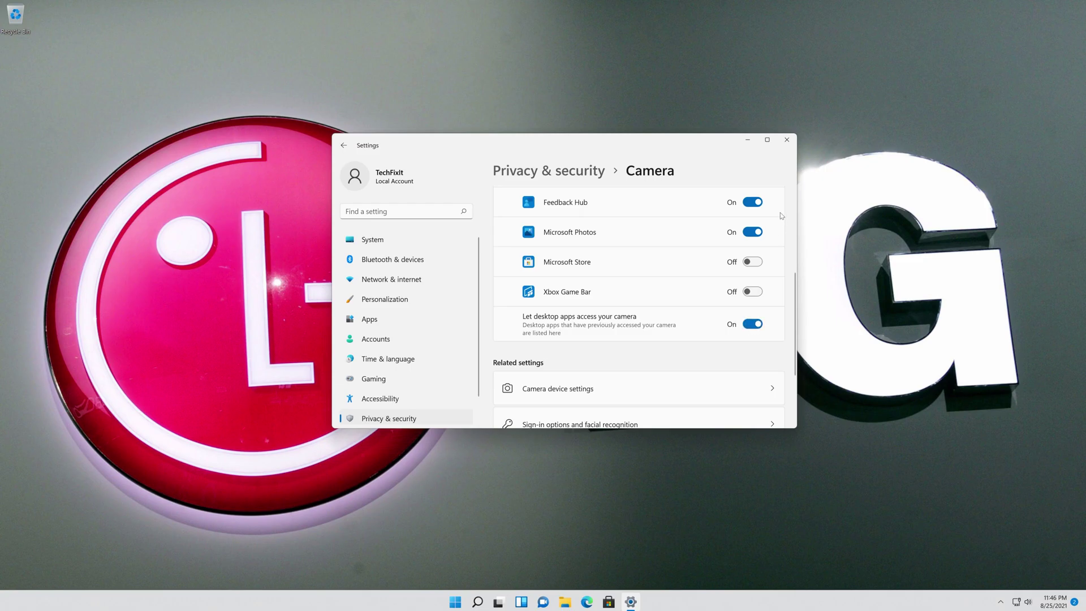
click(784, 141)
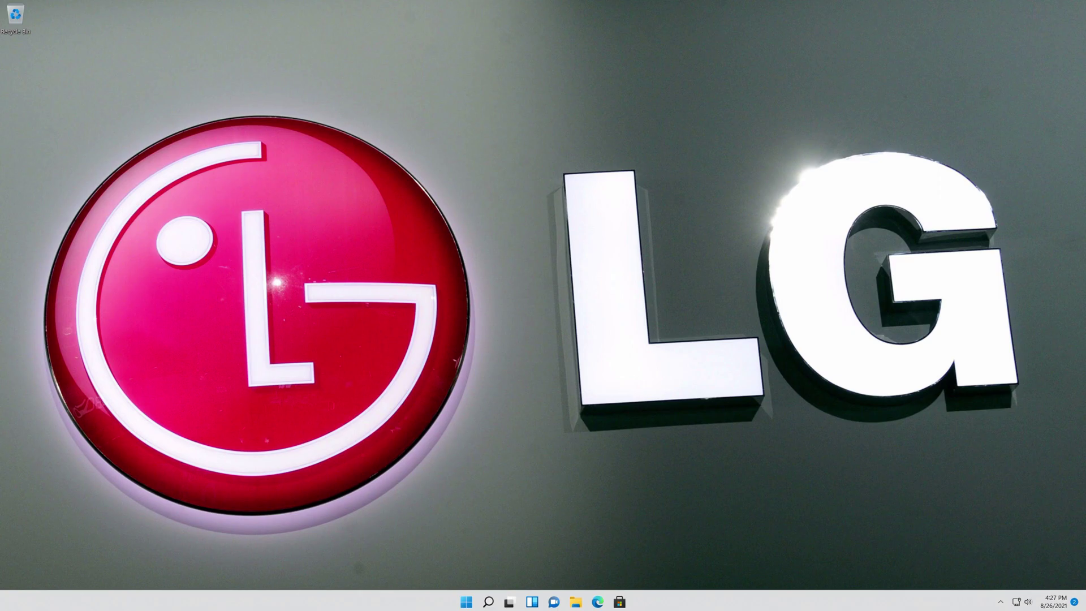
- Launch Device Manager by searching "device manager" from the Start menu
key(super)
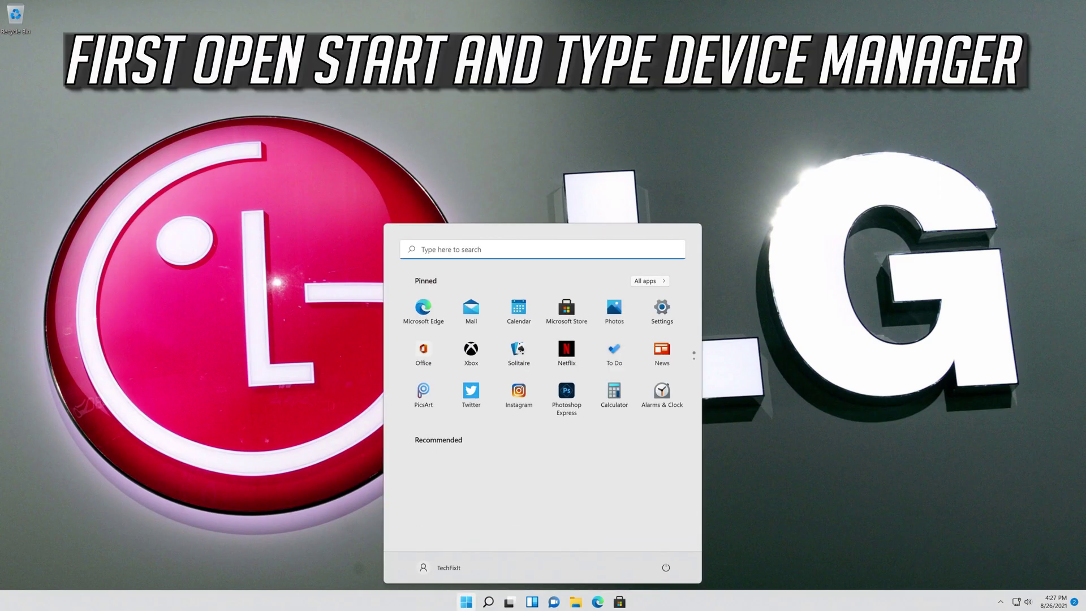
text(device manager)
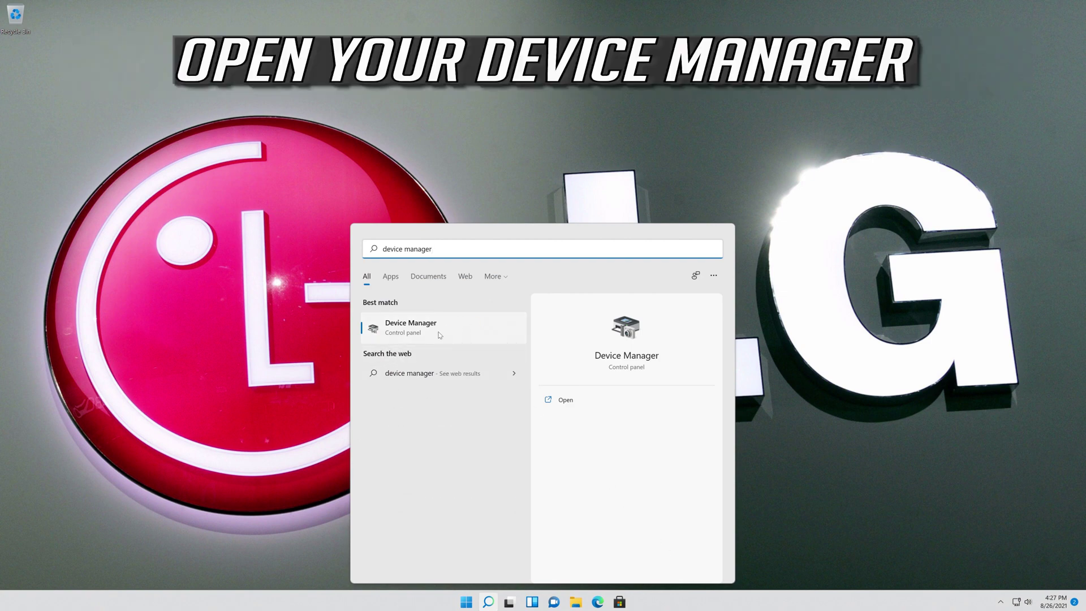
click(439, 334)
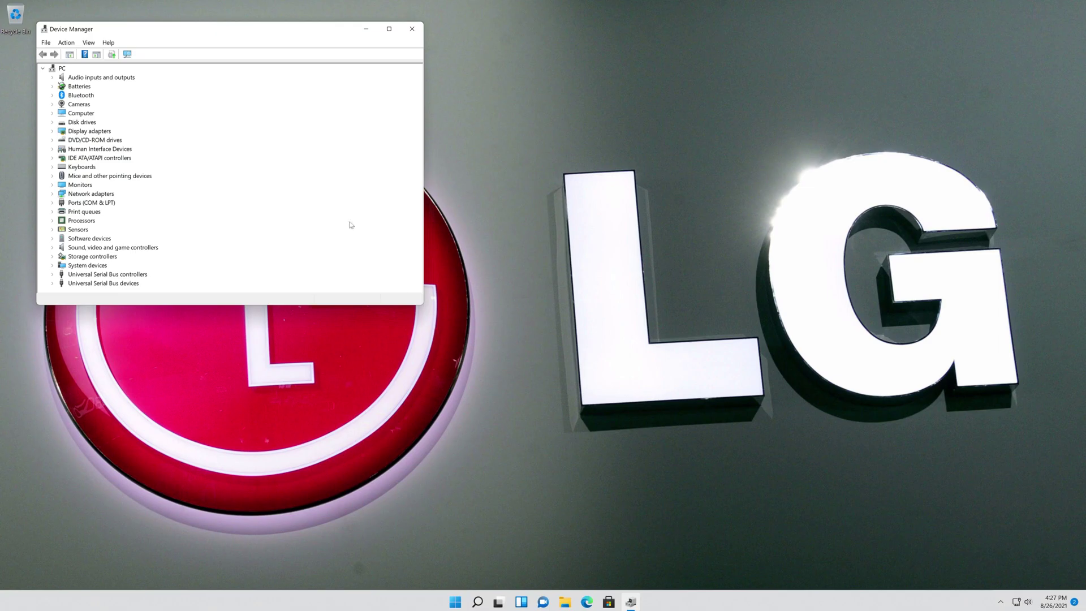
- Centre the window, expand Cameras and open the Integrated Webcam's Properties
drag(217, 35, 520, 141)
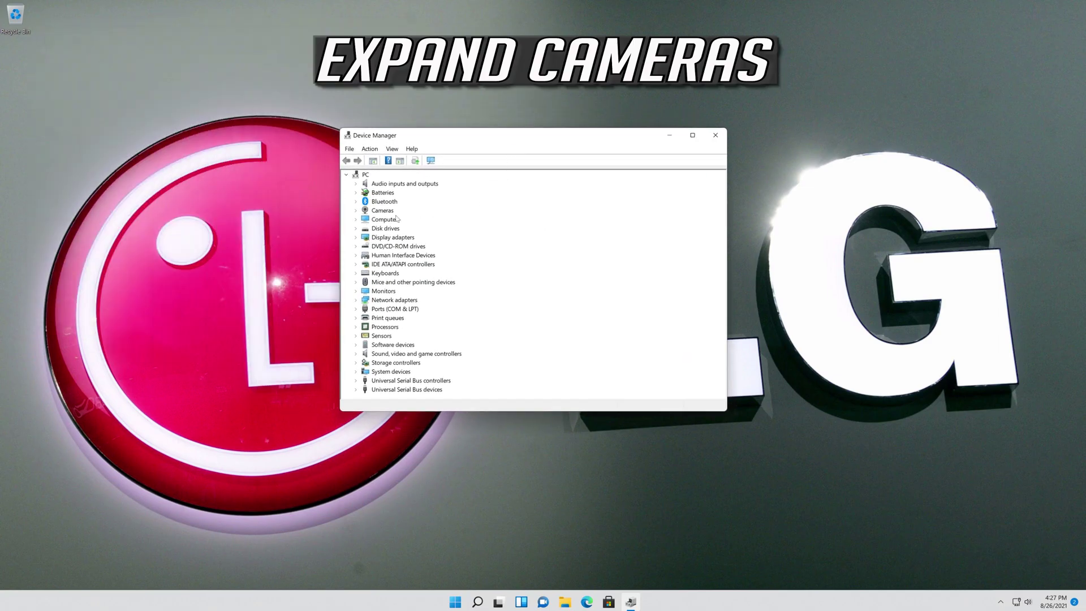
click(357, 211)
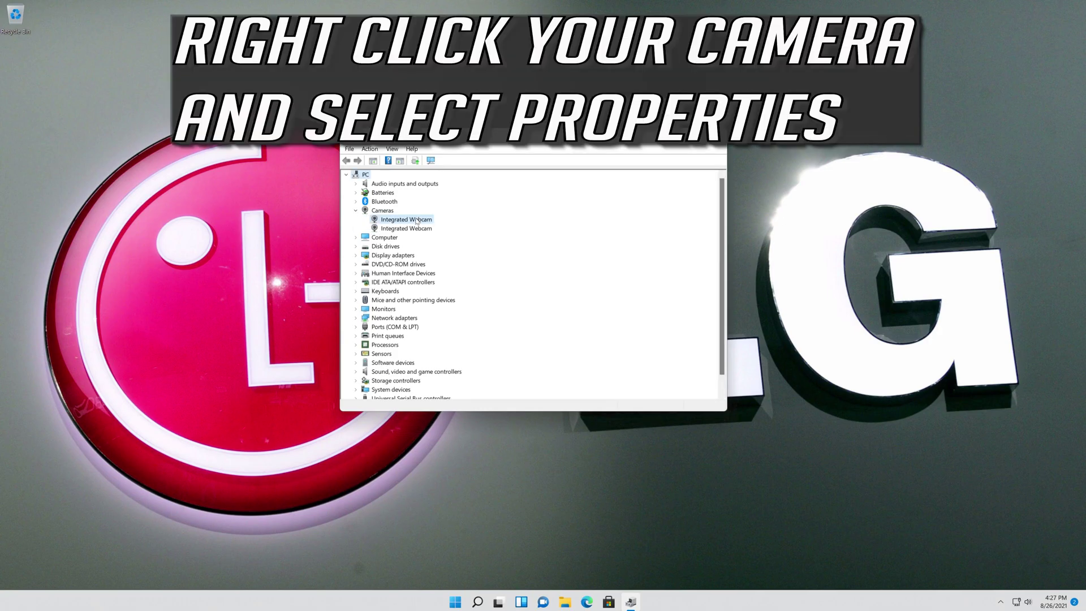
right_click(416, 221)
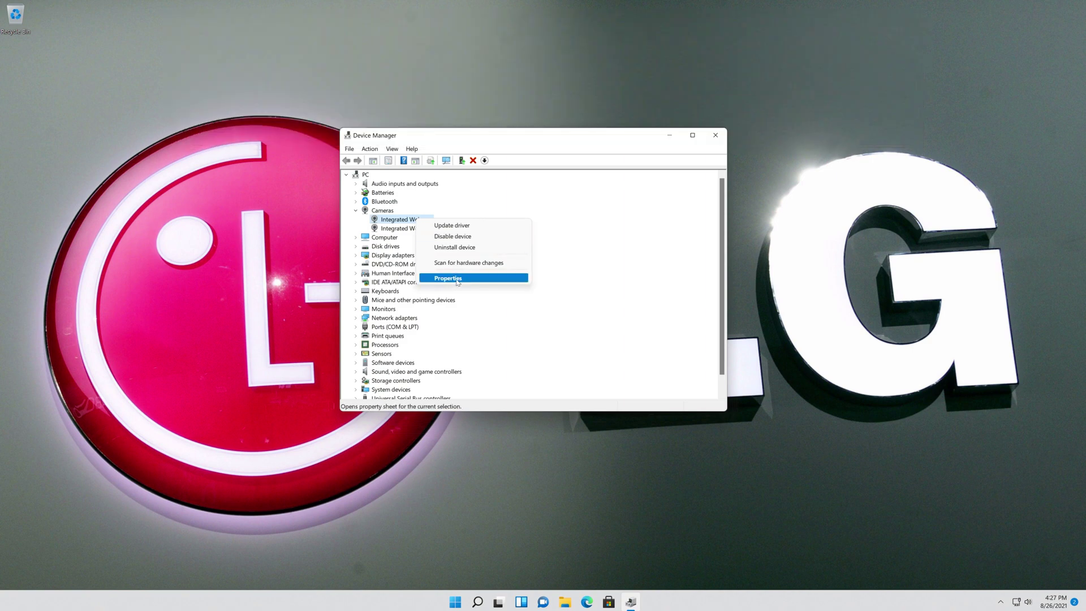
click(457, 279)
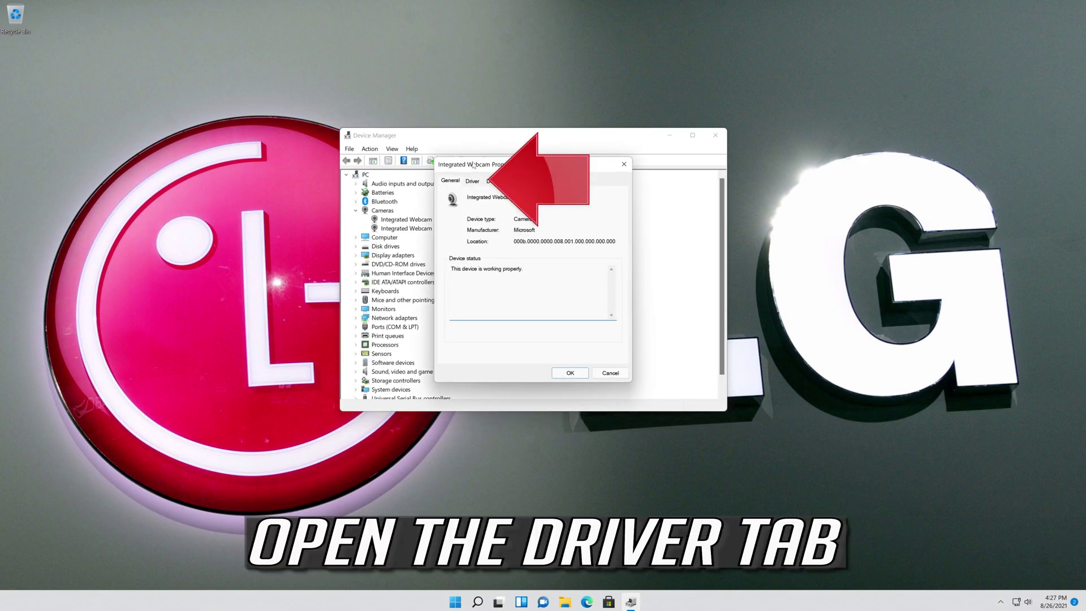
- Uninstall the Integrated Webcam from its Driver tab and confirm the removal
click(479, 183)
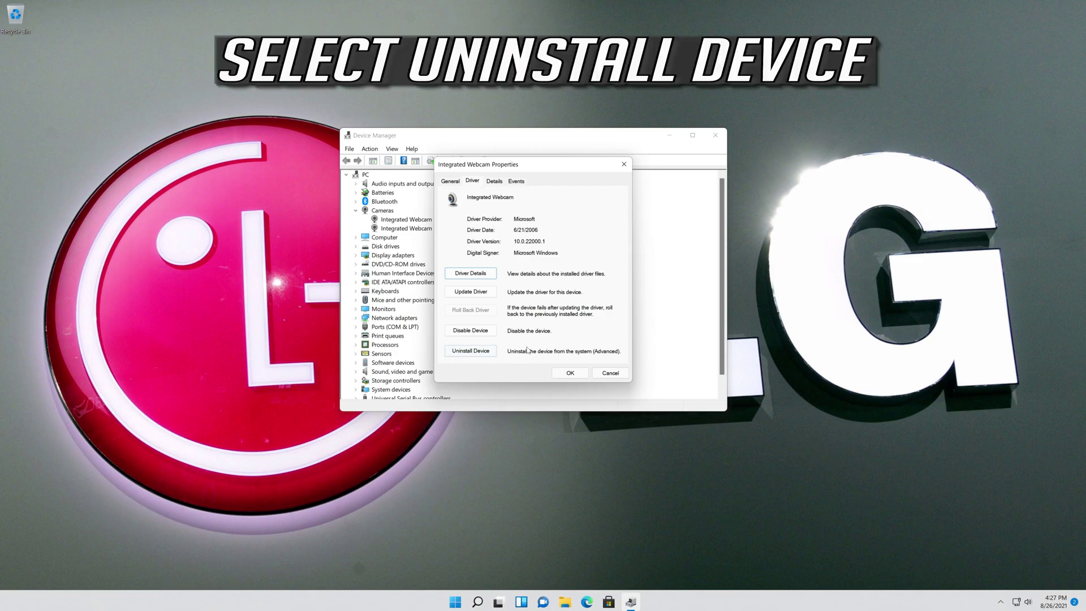
click(470, 351)
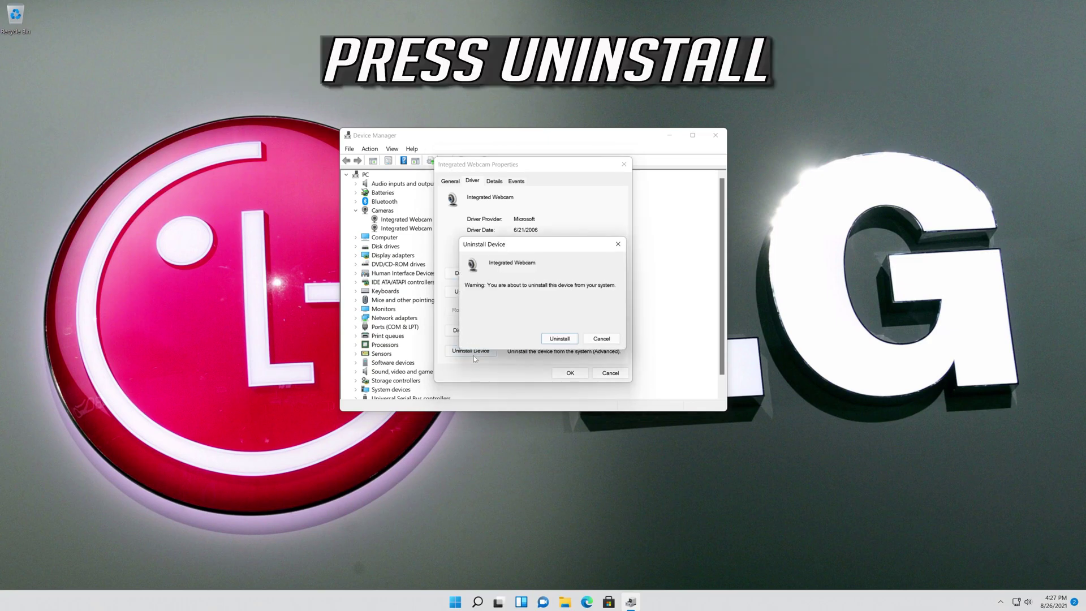
click(562, 341)
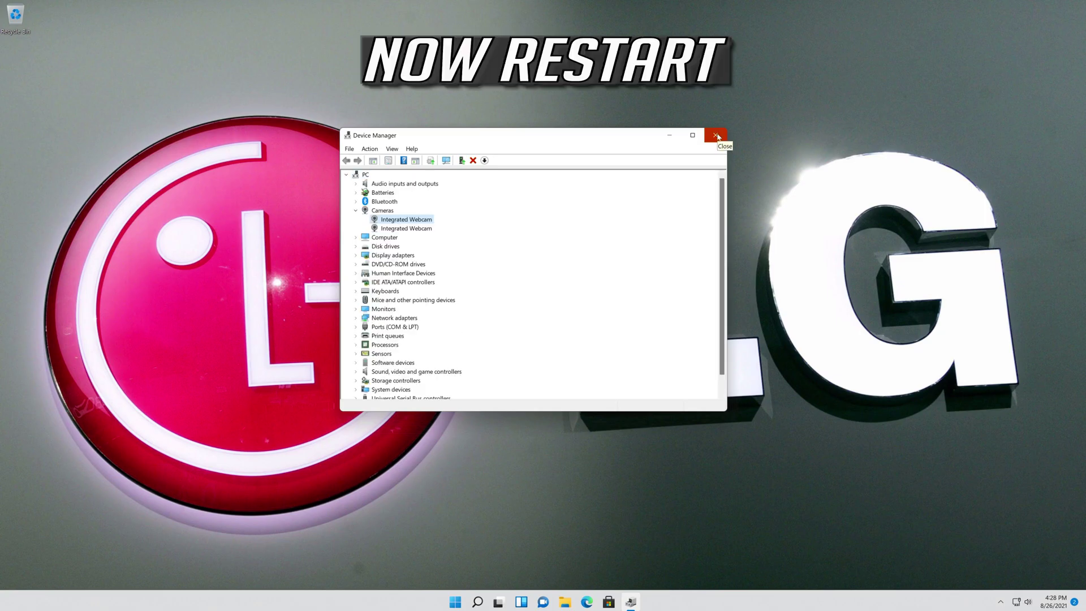
- Close Device Manager and show the Start menu power options with Restart
click(718, 137)
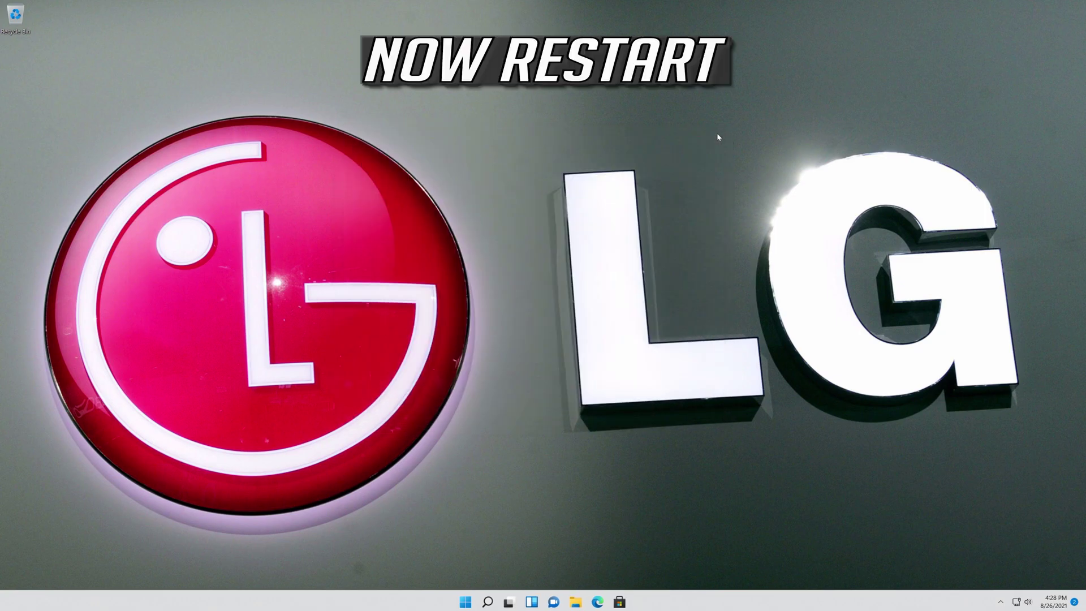
click(466, 602)
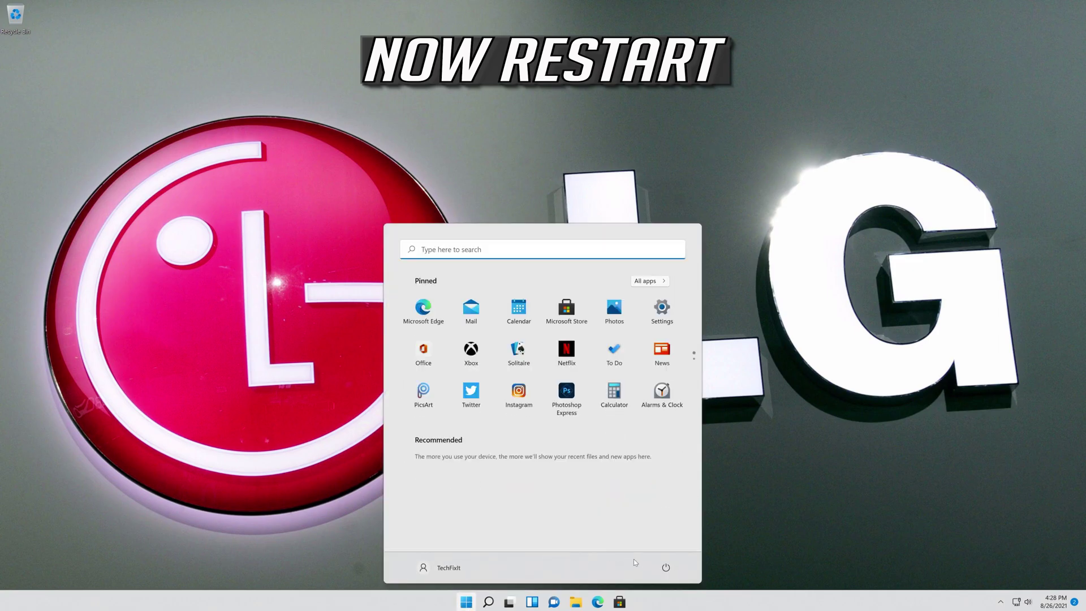
click(667, 567)
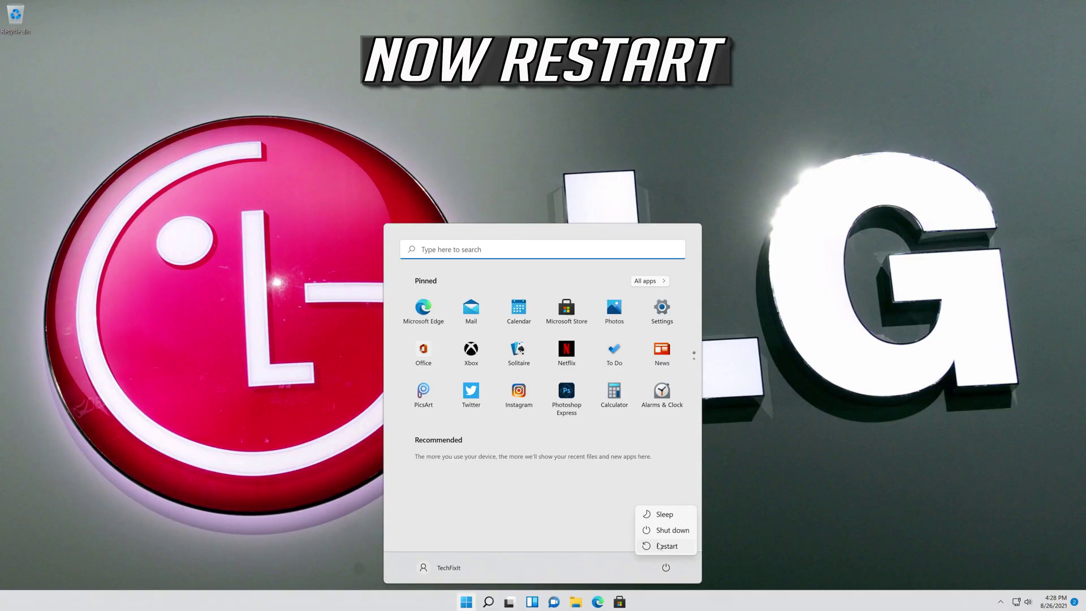